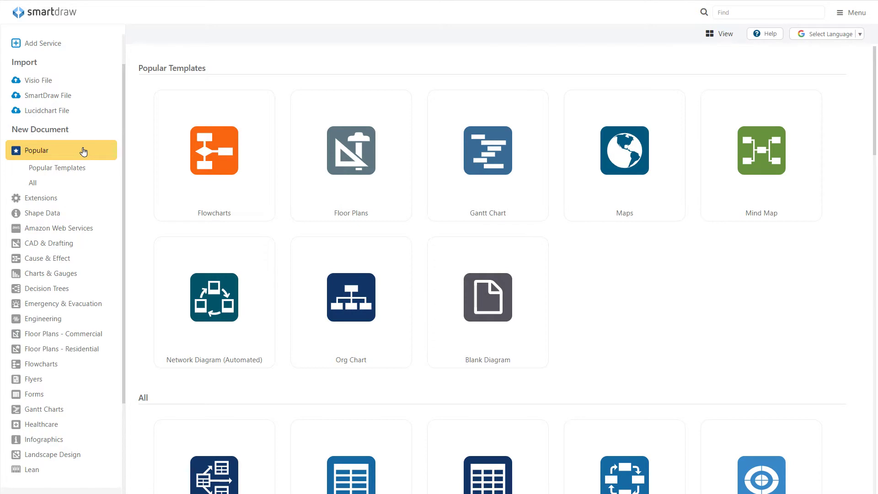
Step: Browse the Flowcharts category's templates and process examples, and choose the Hiring Process example
left_click(171, 172)
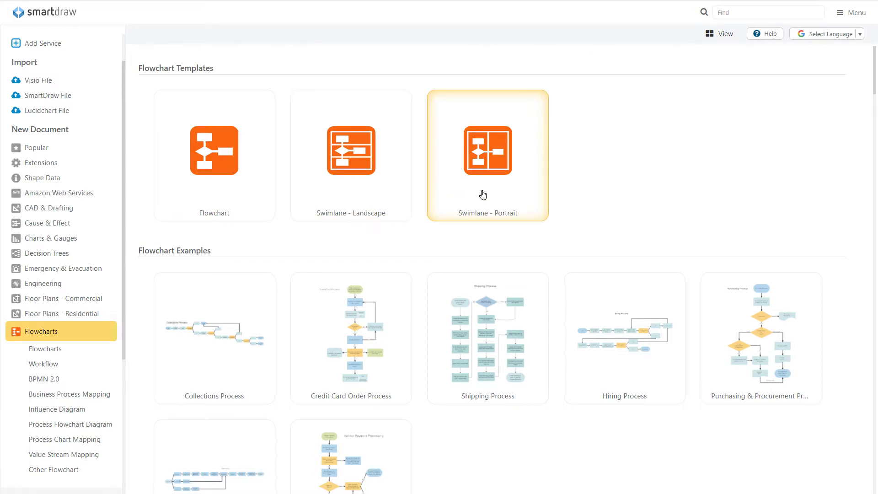
left_click_drag(874, 91, 876, 330)
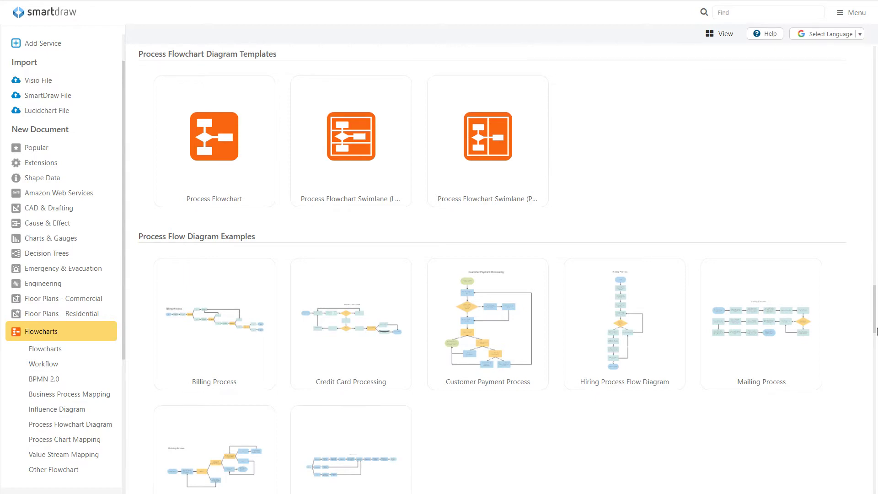
left_click_drag(876, 331, 877, 80)
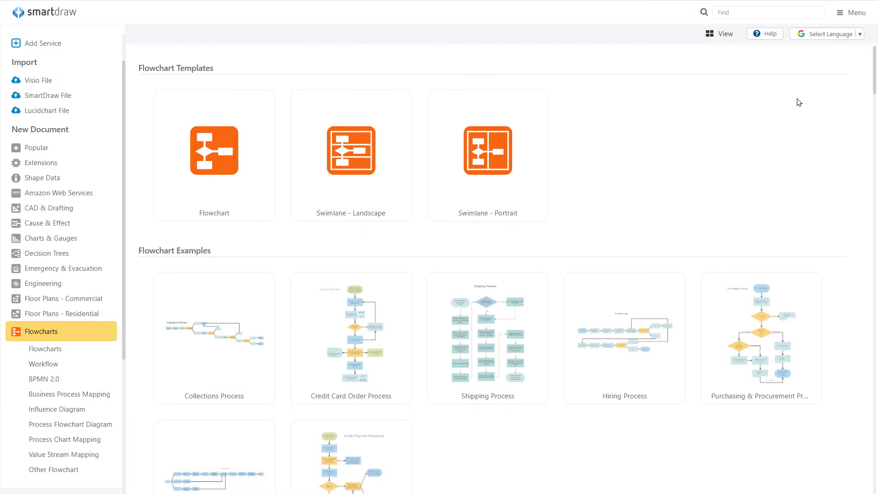
left_click(594, 295)
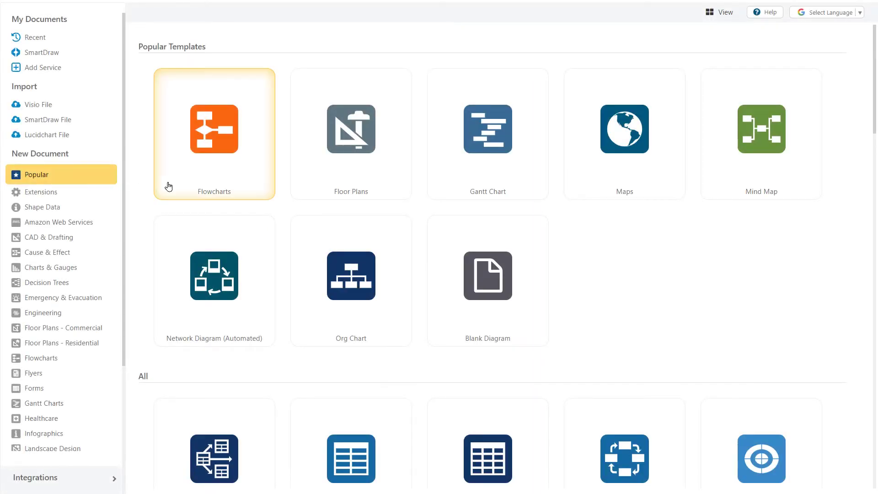
Step: Create a new document from the basic Flowchart template in the Flowcharts category
left_click(184, 181)
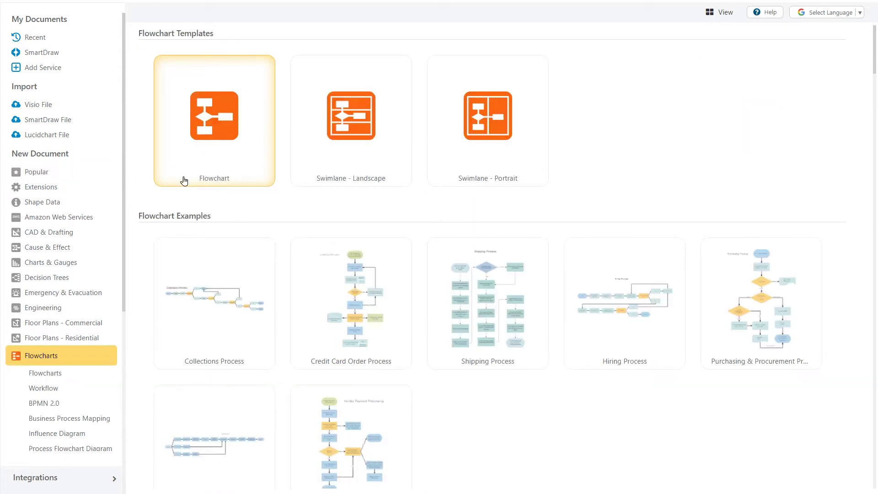
left_click(183, 174)
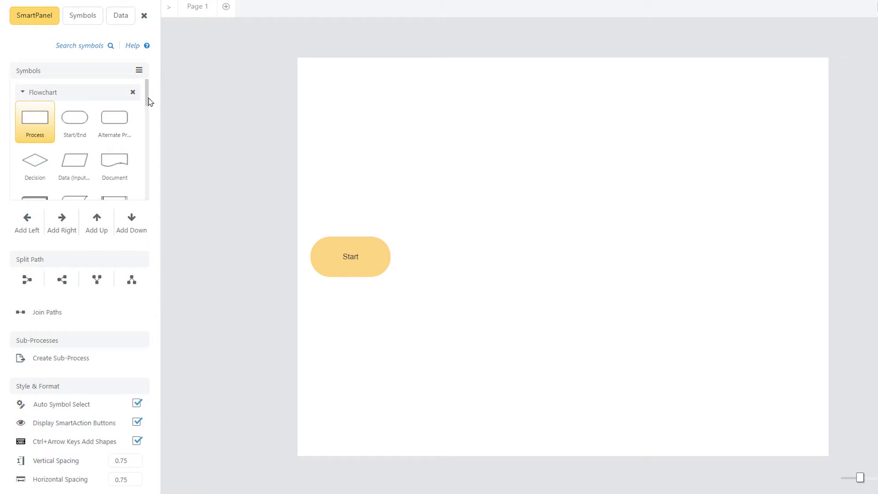
Step: Look through the Flowchart symbol library, the symbol search and the full symbol list, and return to the flowchart SmartPanel
scroll(147, 102, "down", 3)
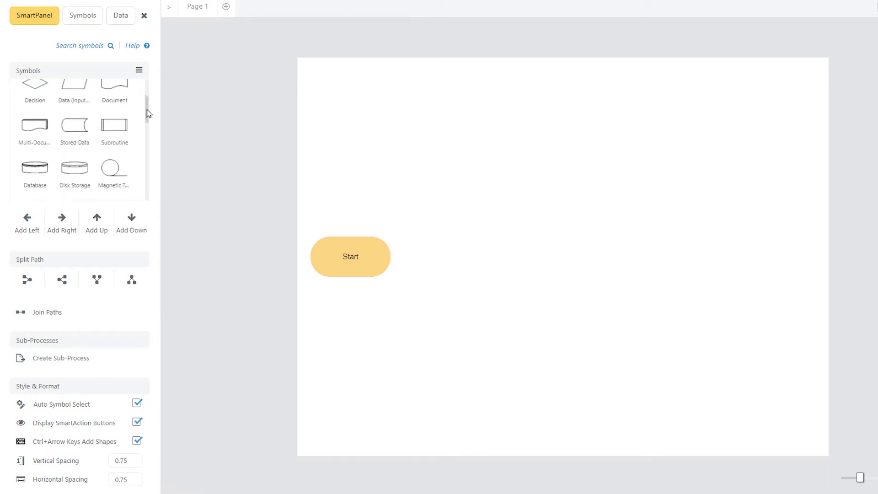
left_click_drag(147, 113, 147, 92)
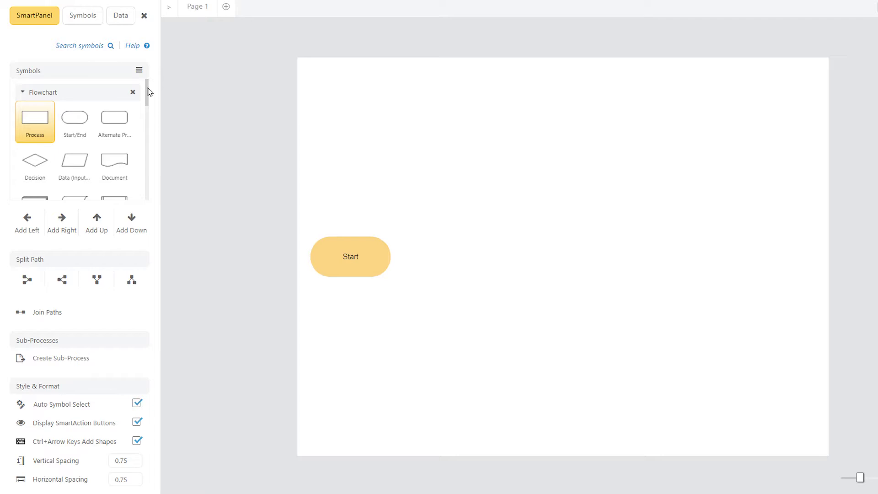
left_click(111, 46)
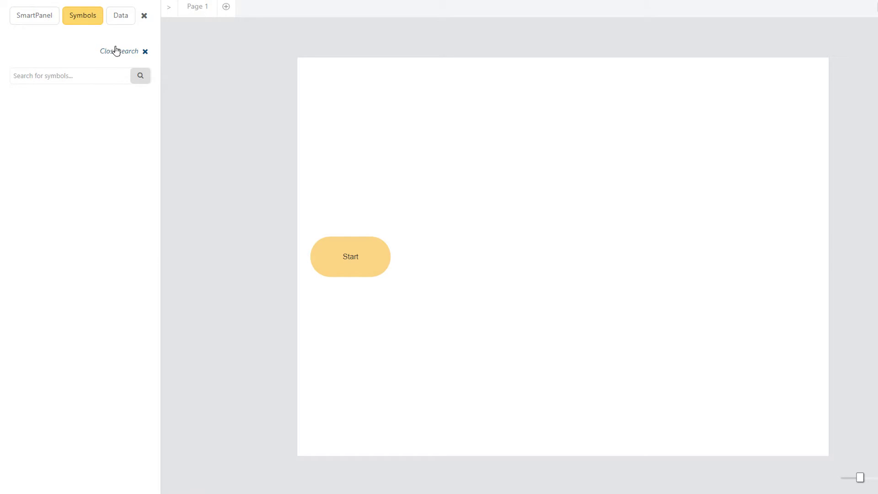
left_click(130, 51)
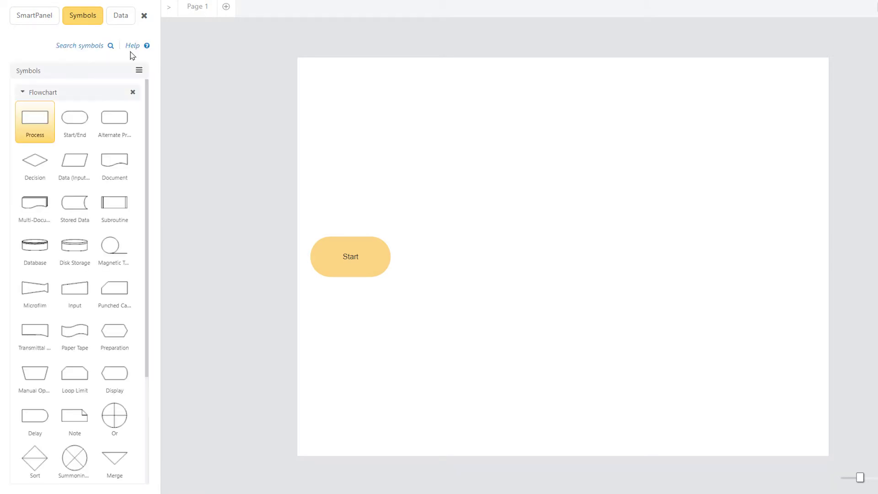
left_click(46, 21)
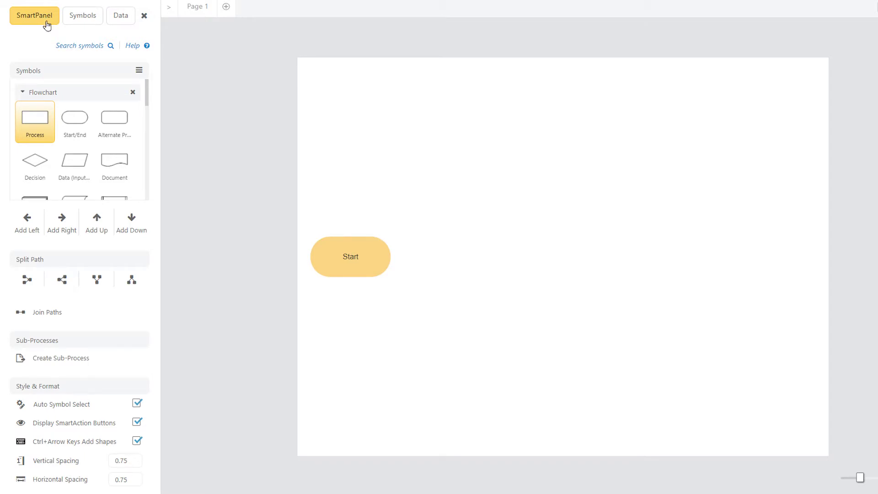
Step: Add two connected process shapes to the right of Start and split the path rightward from the second into two branches
left_click(66, 225)
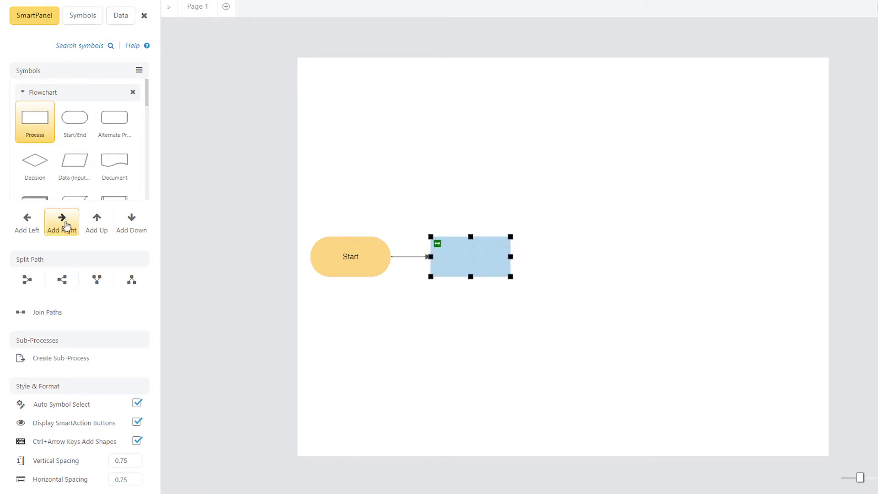
left_click(67, 225)
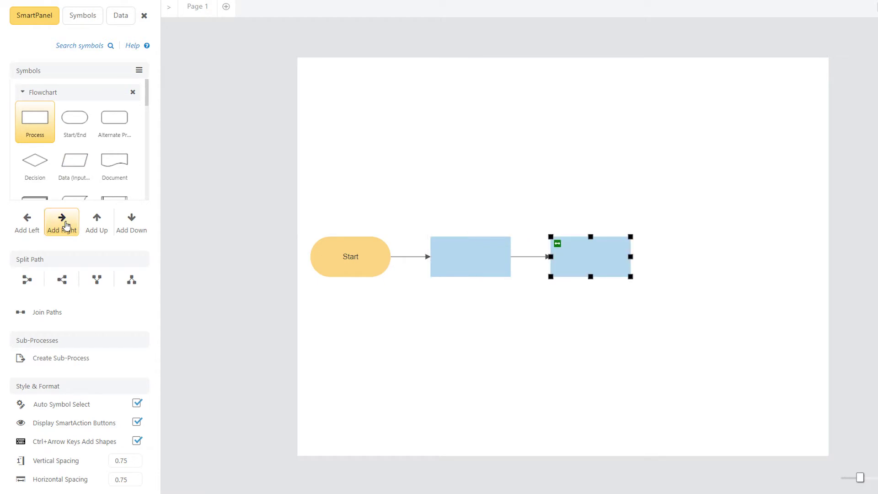
left_click(62, 279)
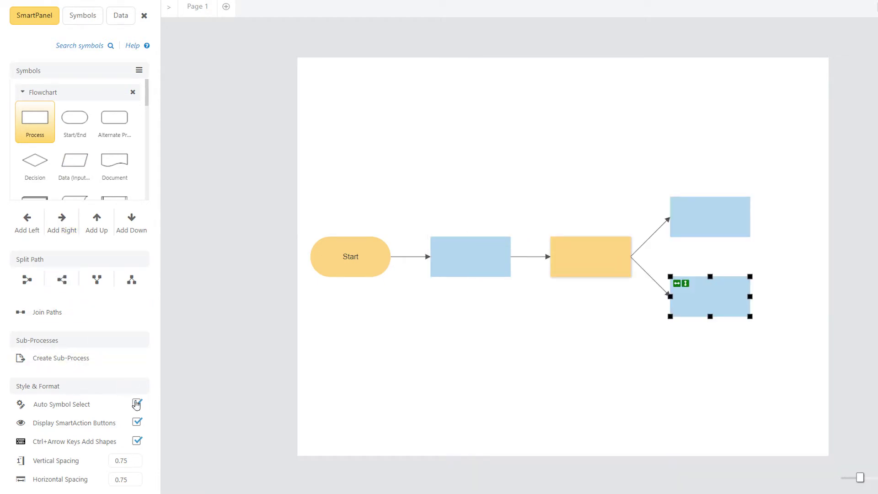
Step: Raise the flowchart's vertical spacing past 1.1 and lower it again by three increments
left_click(138, 459)
left_click(139, 458)
left_click(138, 459)
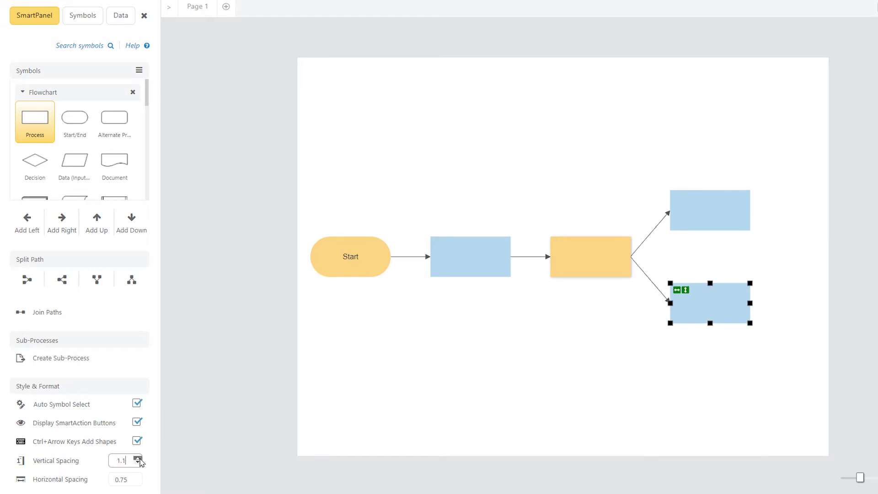
left_click(139, 458)
left_click(138, 463)
left_click(138, 463)
left_click(139, 463)
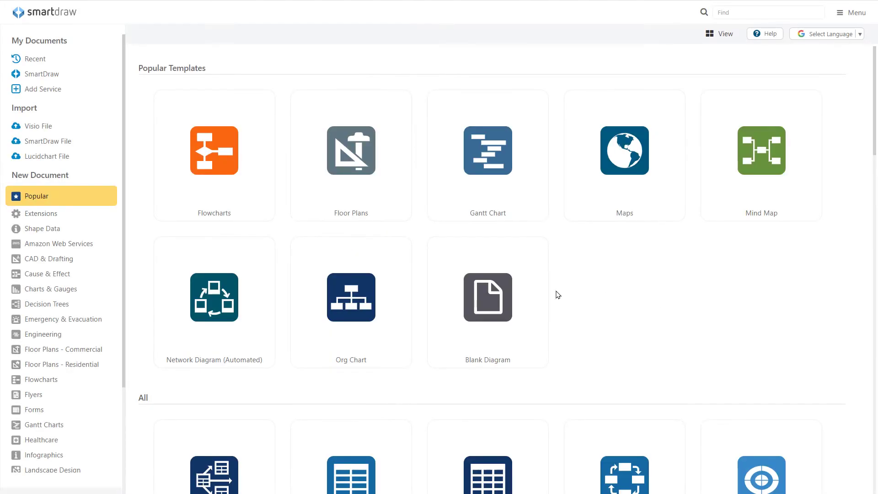
Step: Create a new document from the Blank Diagram template
left_click(529, 294)
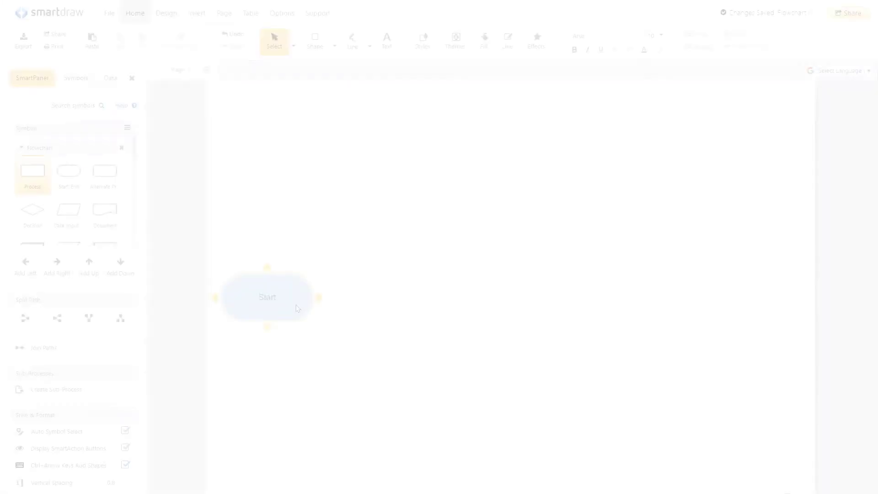
Step: Extend the flowchart with two connected process shapes to the right of Start and another below the last one
left_click(320, 299)
mouse_move(425, 314)
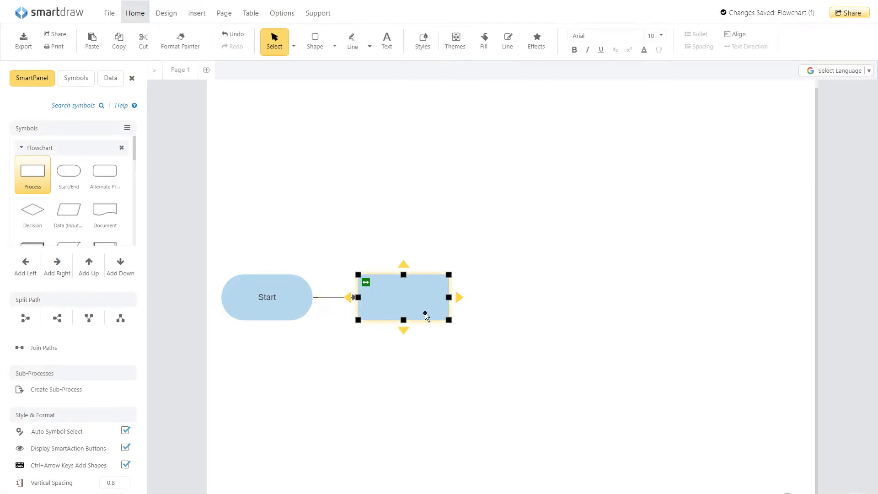
left_click(459, 297)
mouse_move(529, 323)
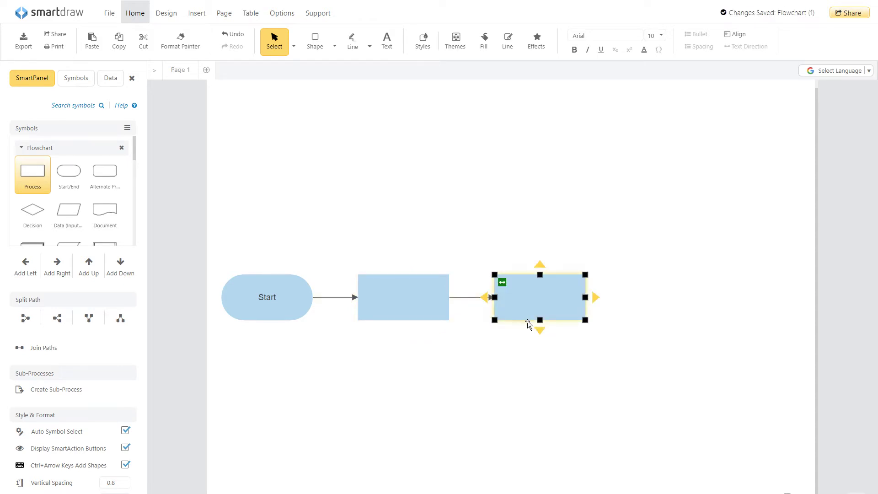
left_click(540, 338)
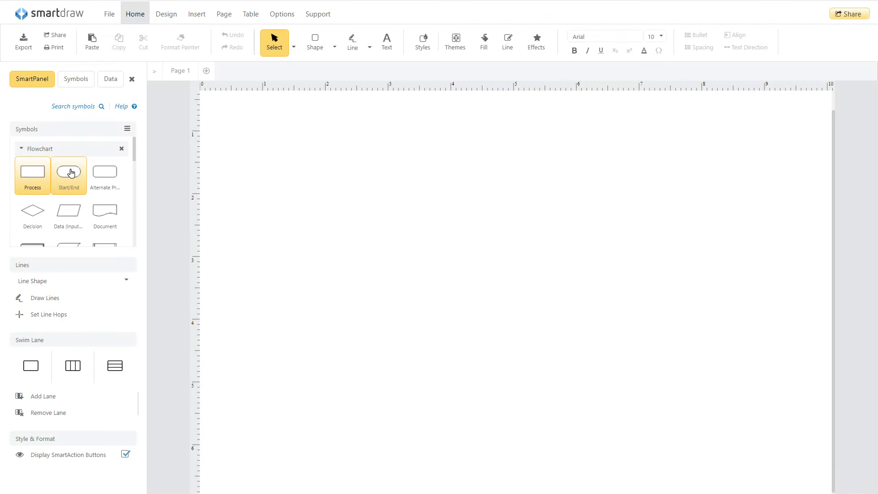
Step: Place a Start/End shape on the blank page and connect two process rectangles in a row to its right
left_click(68, 172)
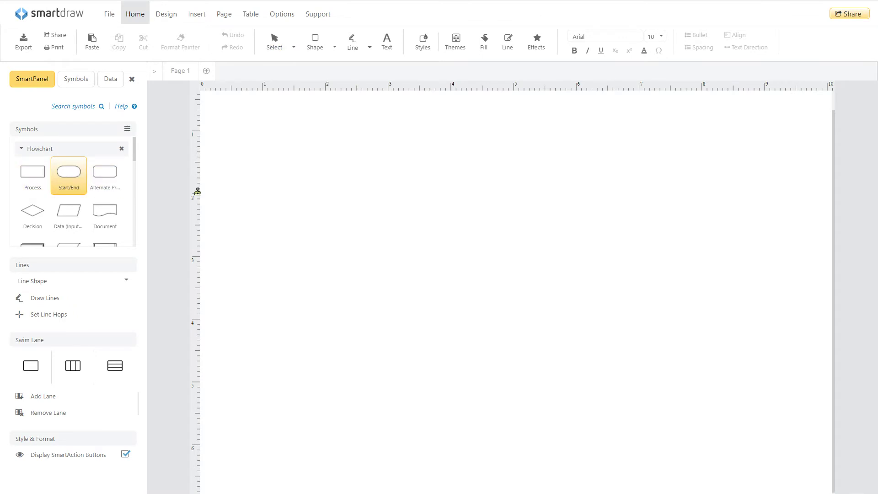
left_click(321, 246)
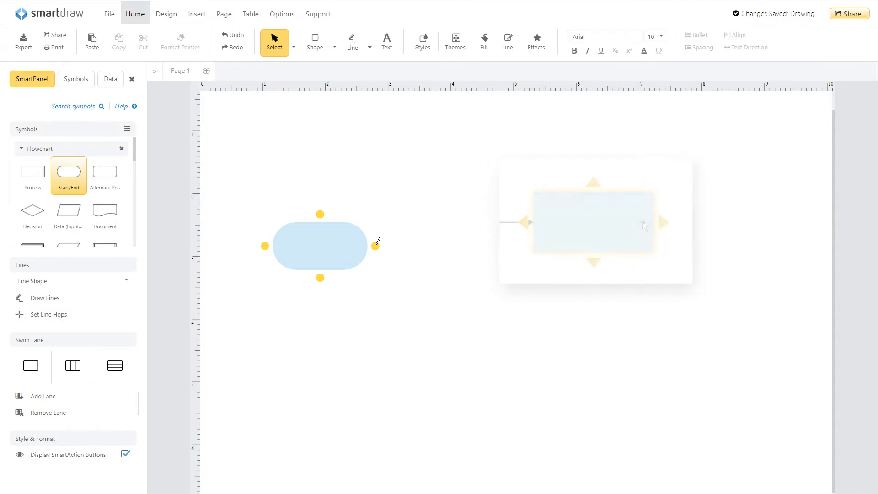
left_click_drag(377, 243, 435, 246)
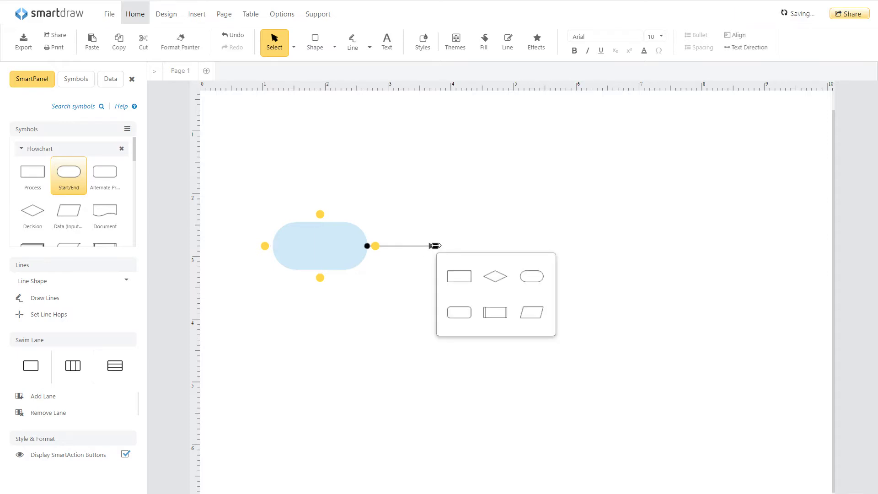
left_click(451, 272)
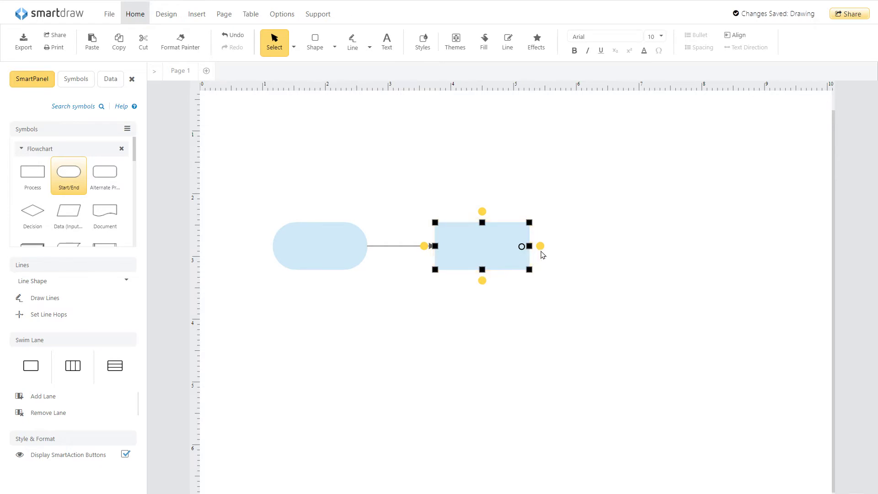
left_click_drag(541, 245, 612, 245)
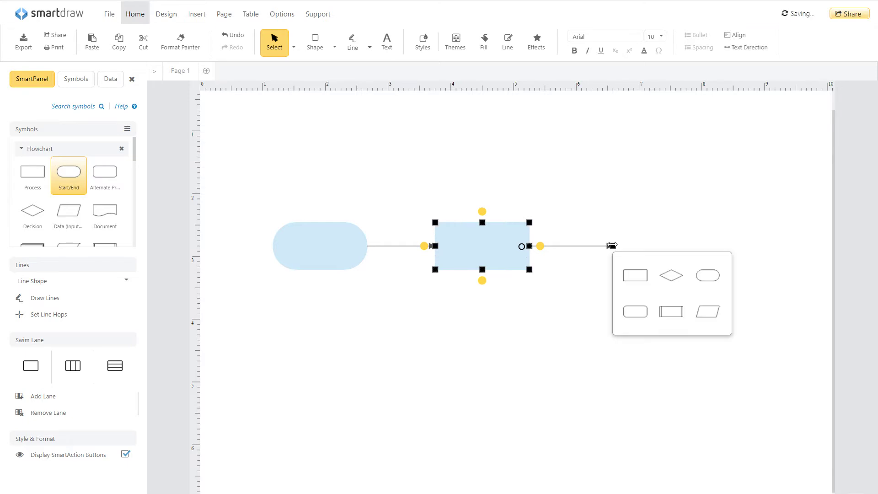
left_click(629, 271)
Step: Connect a process rectangle below the middle rectangle and a Start/End shape above it
mouse_move(499, 261)
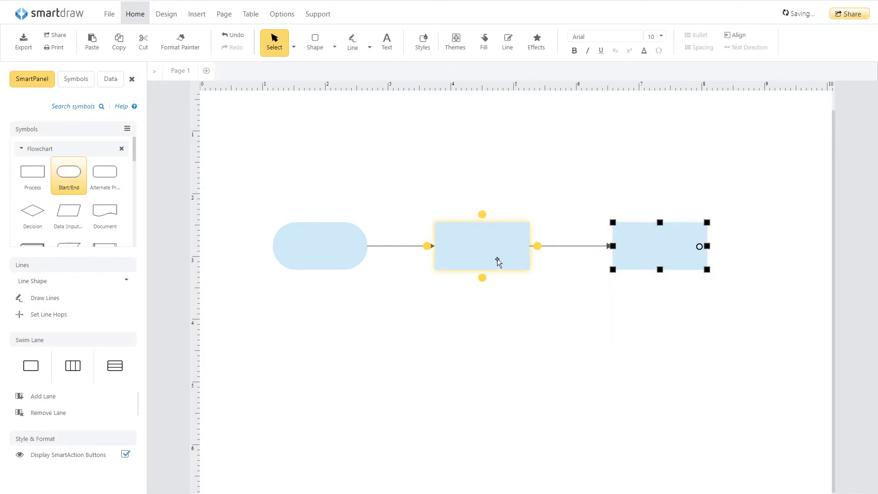
left_click_drag(482, 277, 483, 317)
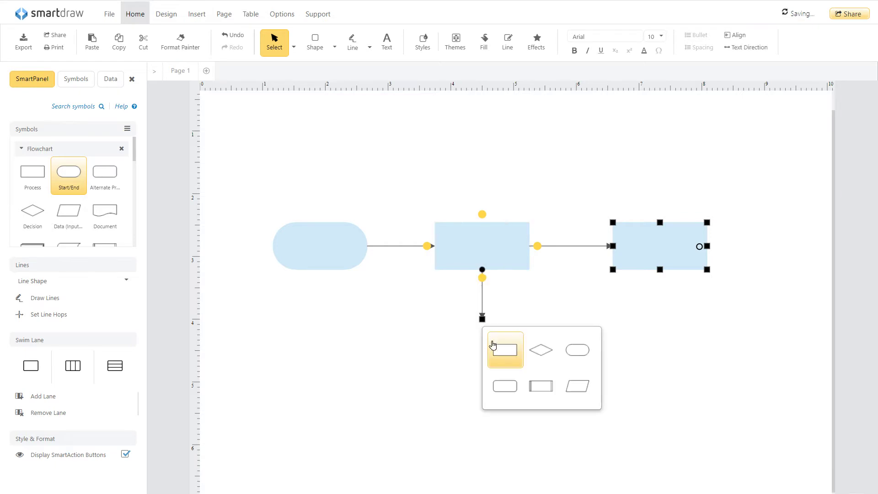
left_click(499, 347)
left_click_drag(484, 212, 482, 158)
left_click(575, 191)
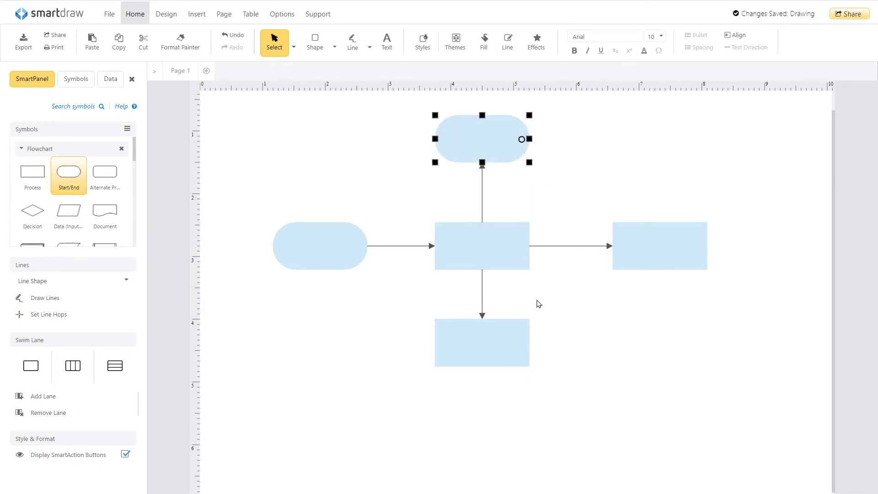
Step: Draw a connector from the lower rectangle's right side to the right side of the upper Start/End shape
left_click_drag(537, 342, 528, 139)
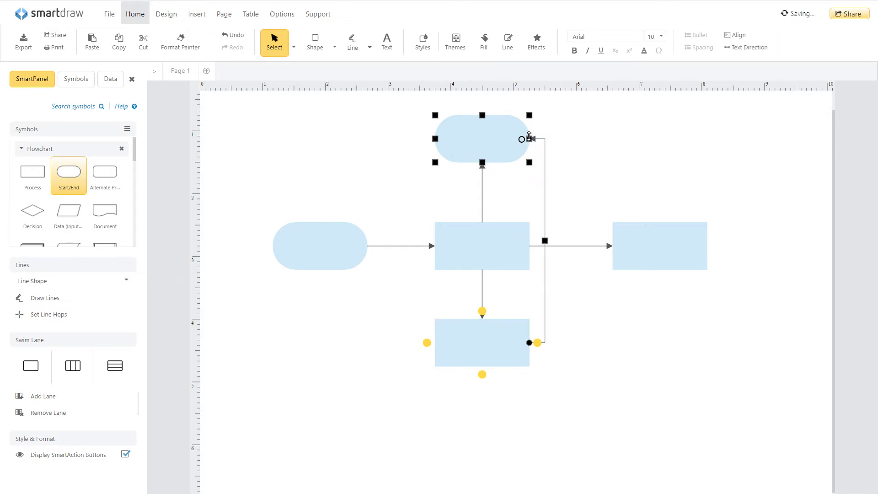
left_click(627, 147)
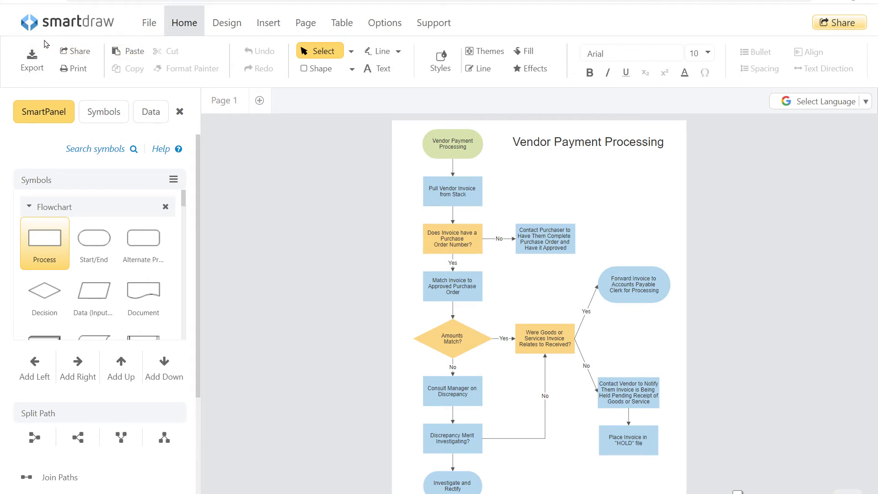
Step: Export the Vendor Payment Processing flowchart for Office
left_click(32, 62)
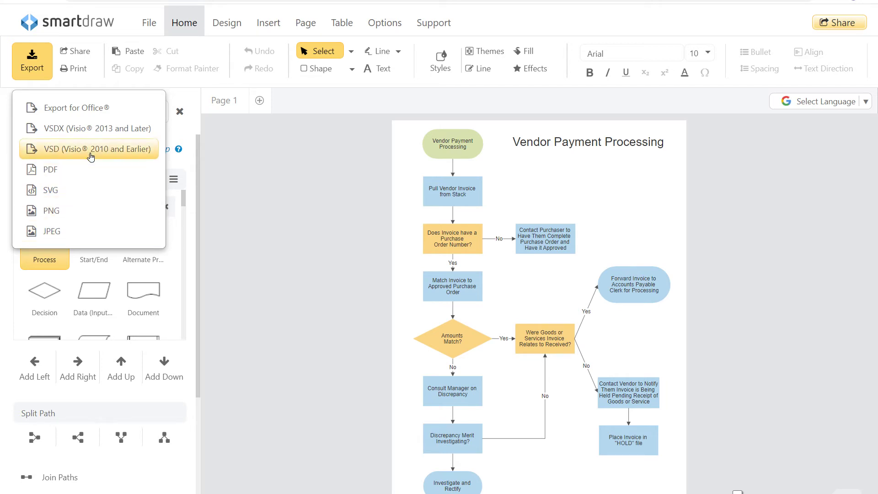
left_click(95, 112)
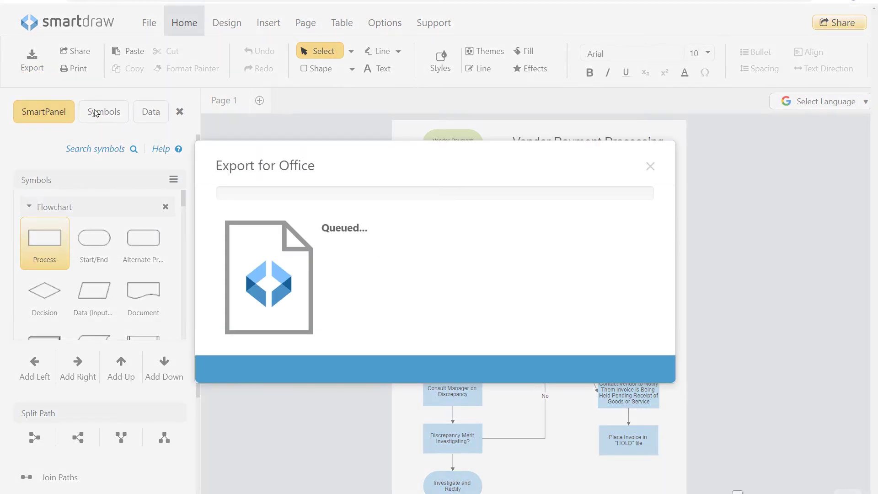
left_click(334, 286)
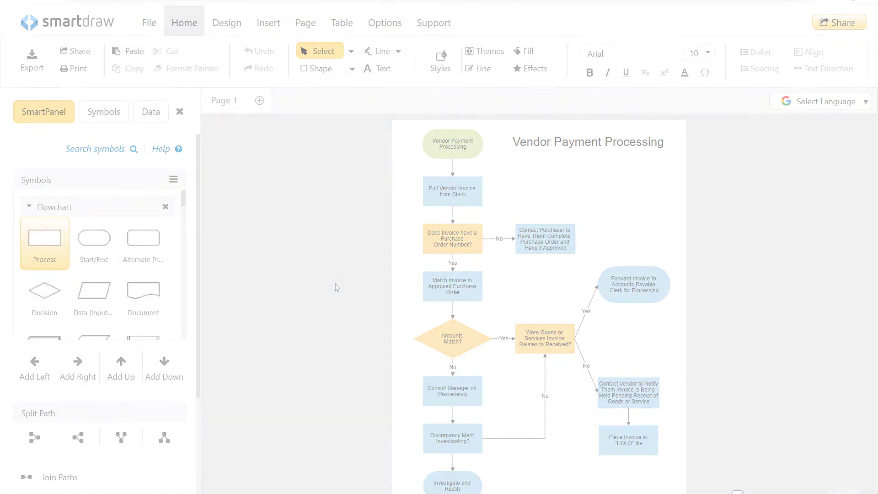
Step: Switch to Word, paste the exported flowchart into the document, and return to SmartDraw
key("alt+Tab")
key("ctrl+v")
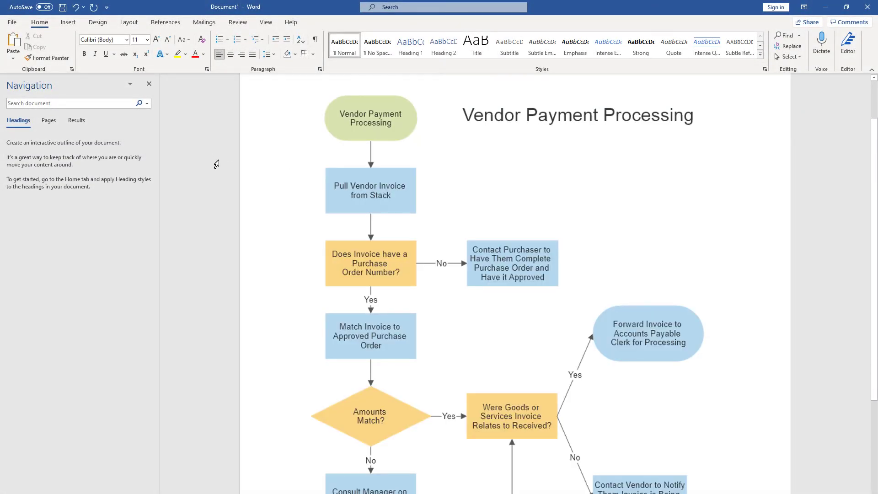
key("alt+Tab")
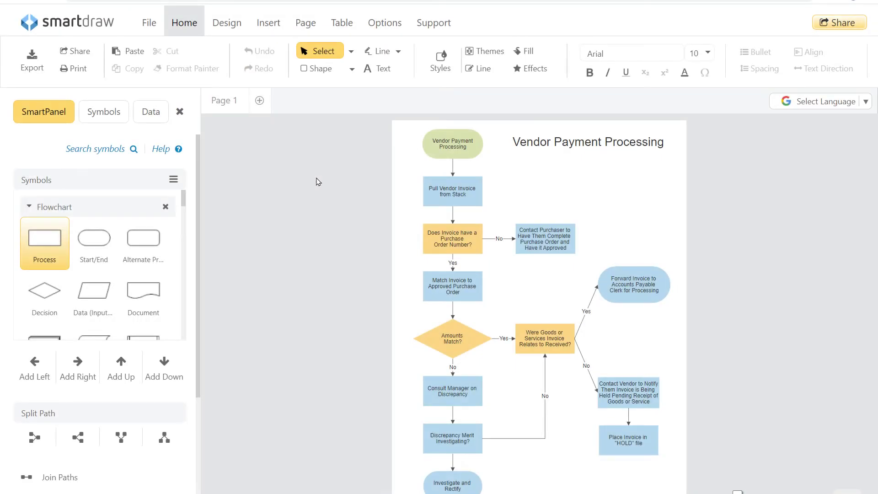
Step: Get a view-only shareable link for the Vendor Payment Processing flowchart and review its sharing permission choices
left_click(94, 59)
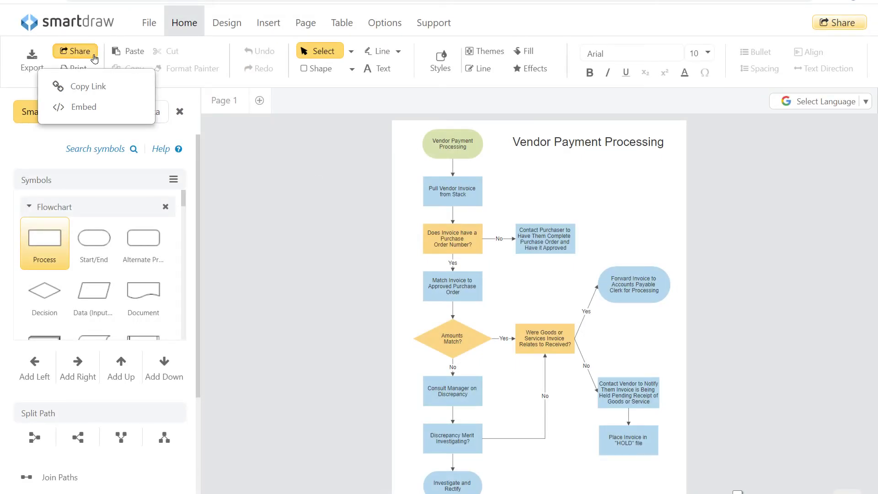
left_click(111, 86)
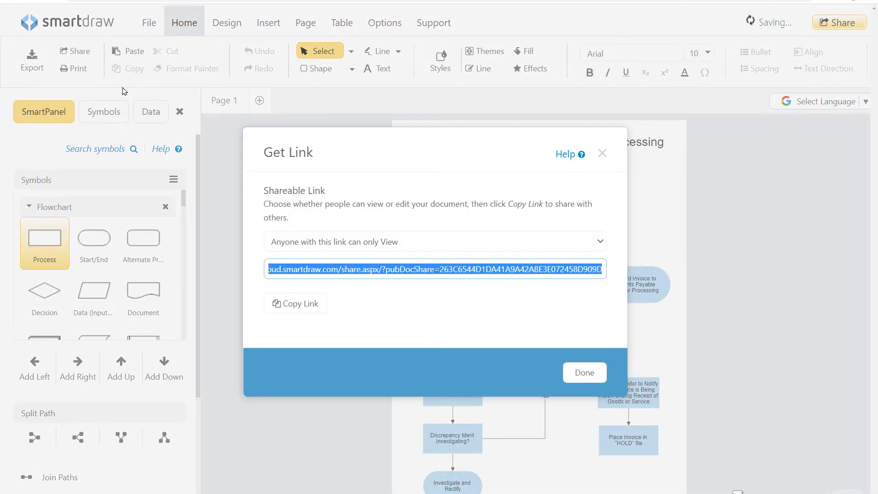
left_click(603, 242)
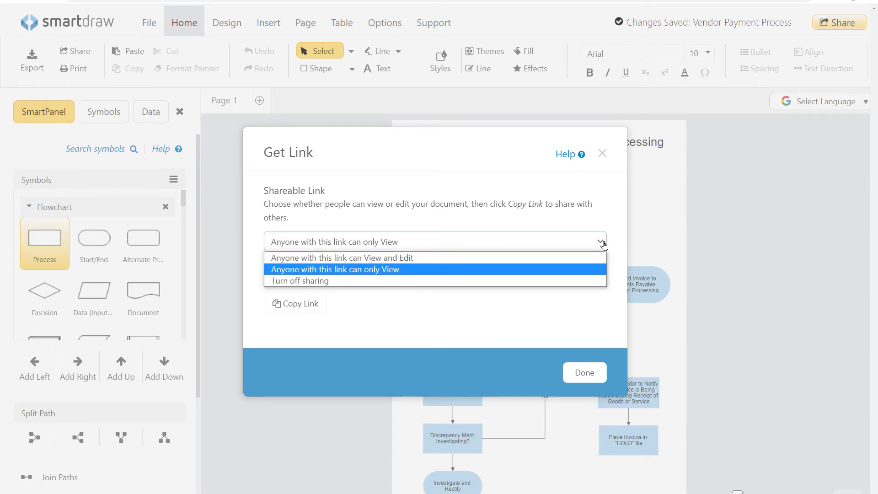
left_click(588, 373)
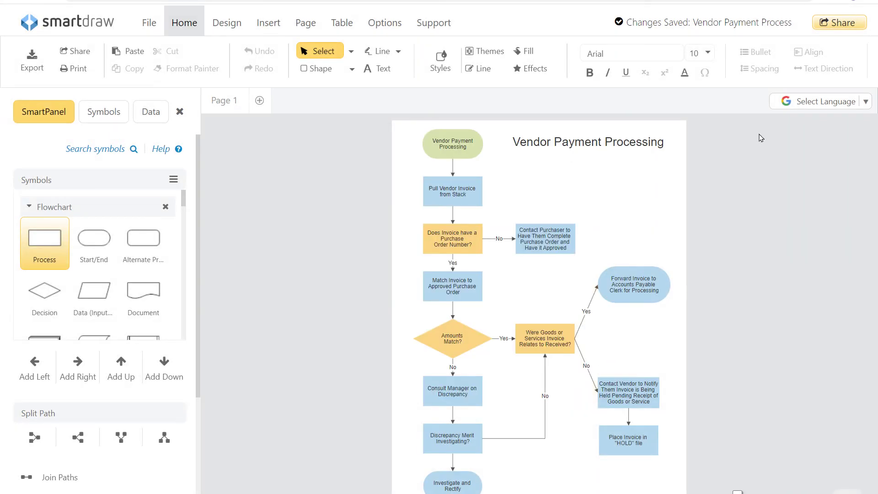
left_click(835, 28)
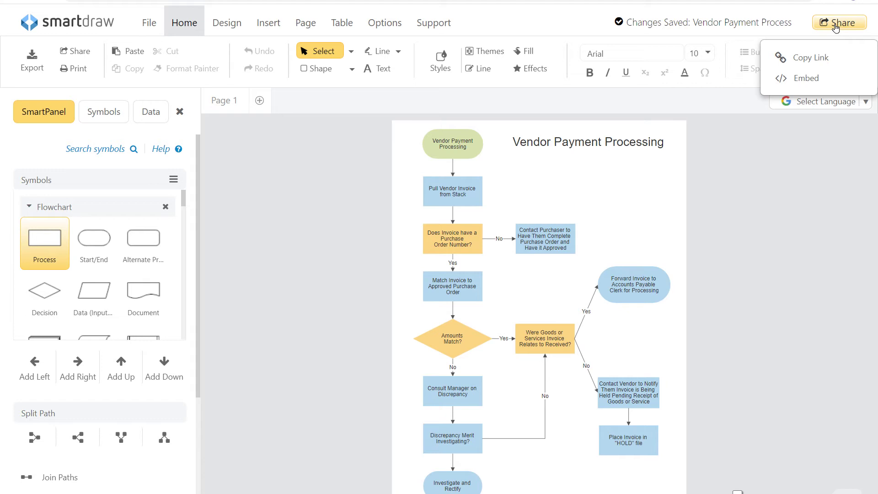
left_click(538, 27)
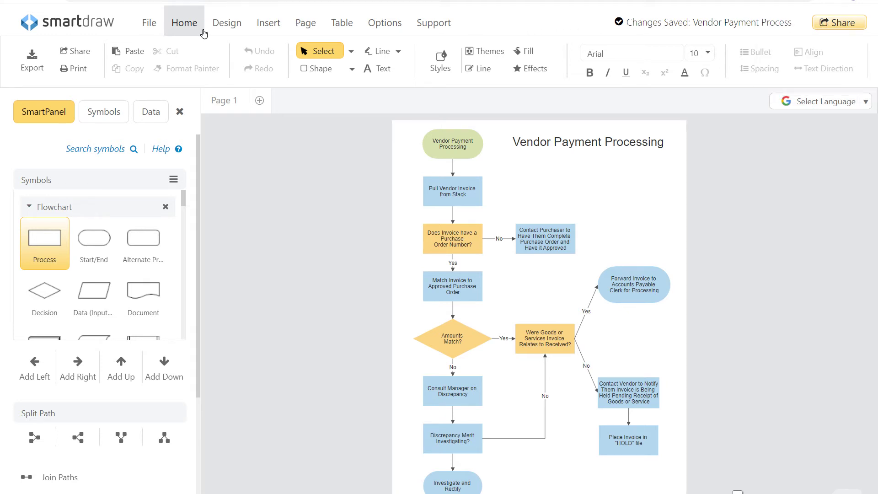
Step: Preview how the Vendor Payment Processing flowchart prints, and return to the drawing
left_click(91, 71)
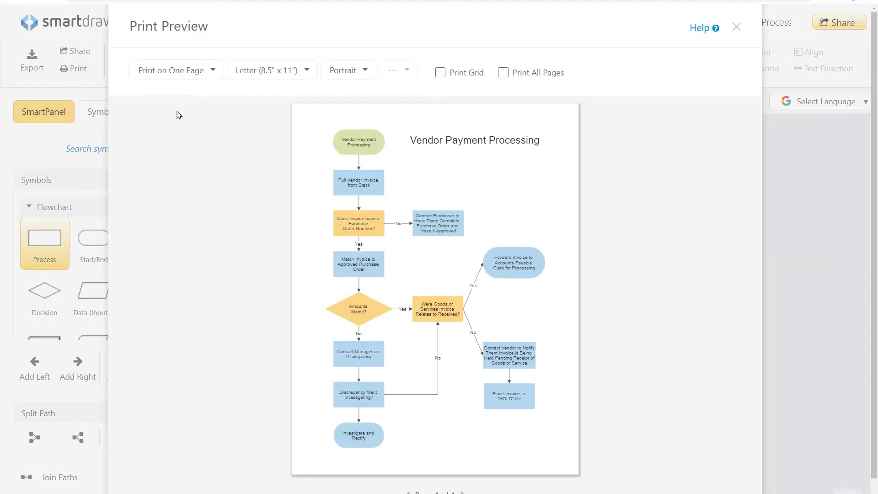
key("Escape")
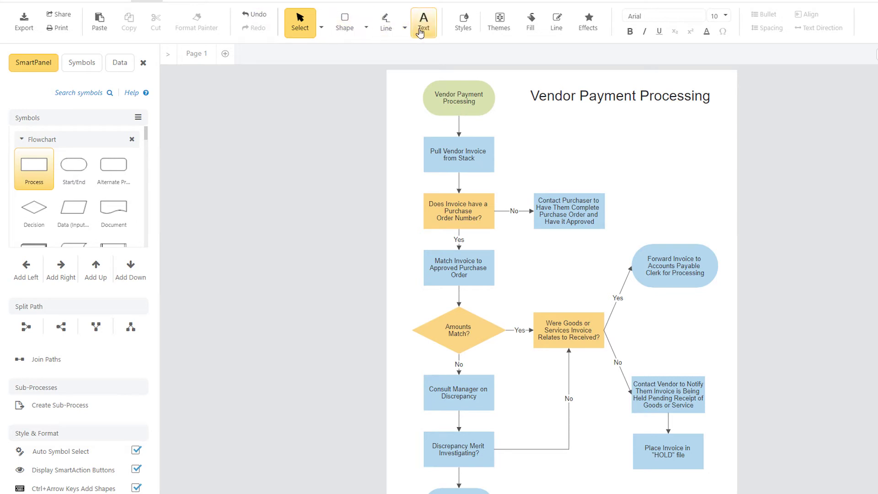
Step: Try the Dagonet theme and the Galahad theme on the flowchart
left_click(463, 22)
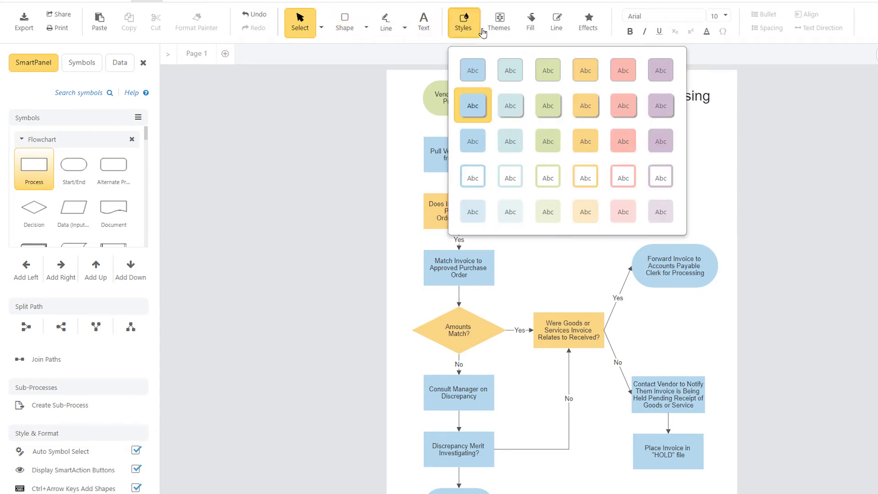
left_click(502, 31)
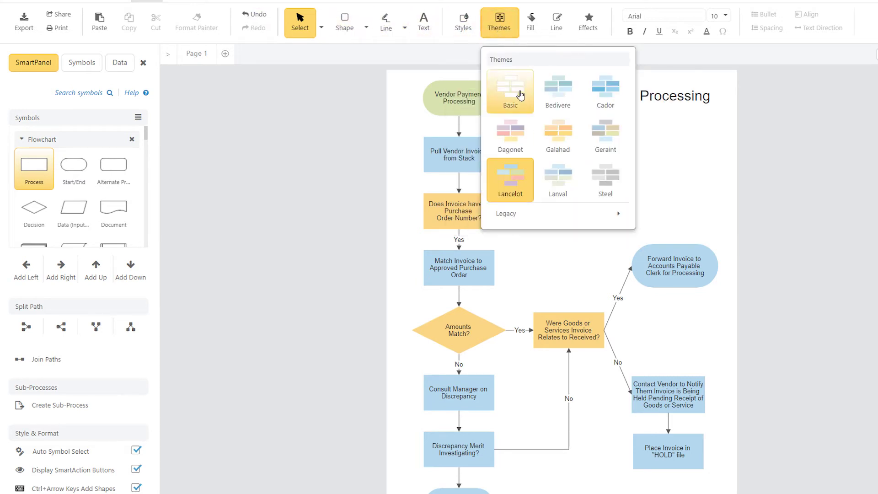
left_click(513, 137)
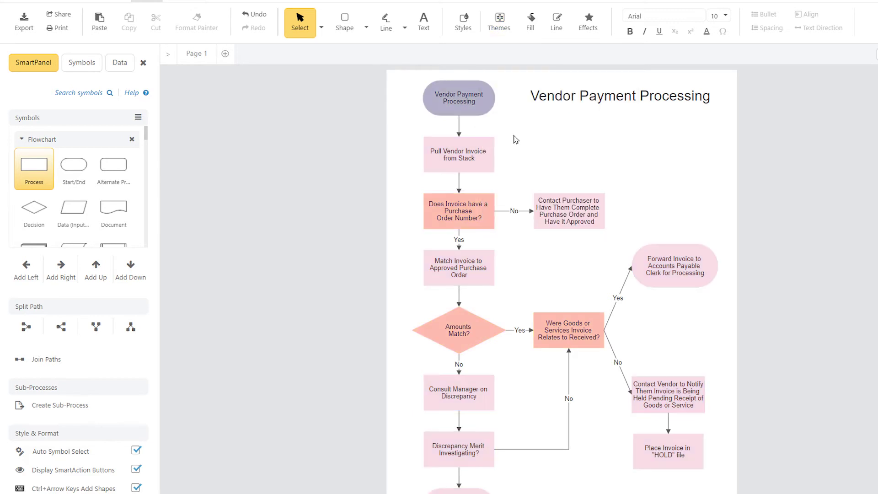
left_click(499, 23)
left_click(557, 141)
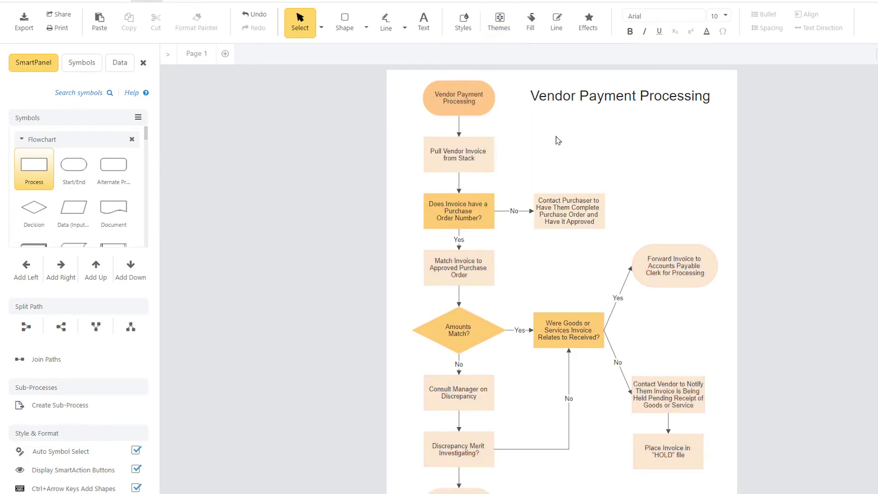
Step: Apply the Cador theme to the flowchart
left_click(504, 30)
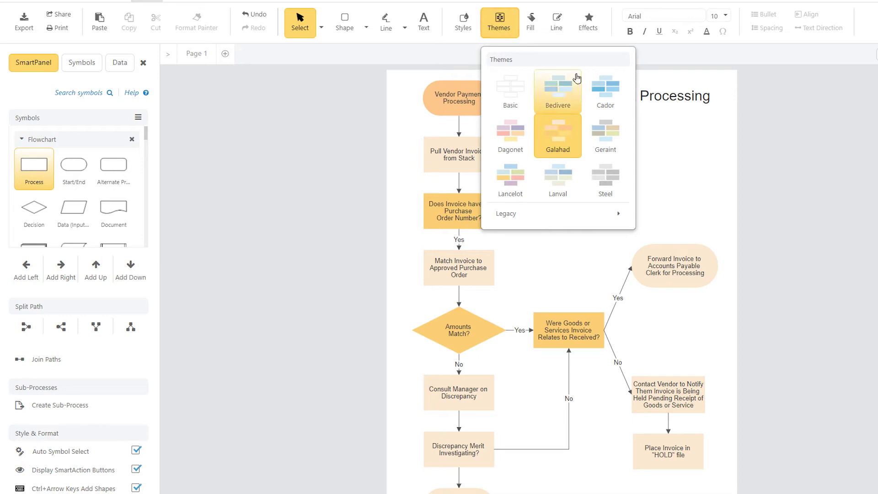
left_click(602, 91)
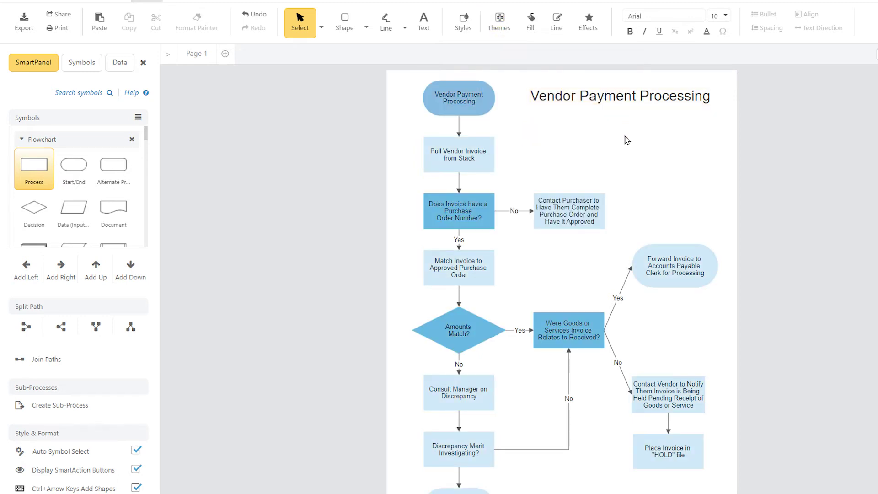
Step: Examine the fill options and the gradient style and color preset choices, and close the gradient settings
left_click(531, 33)
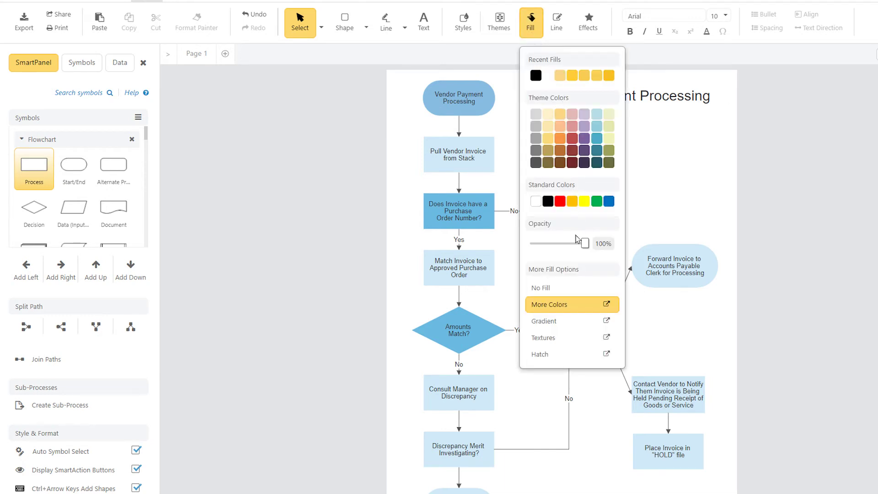
left_click(573, 323)
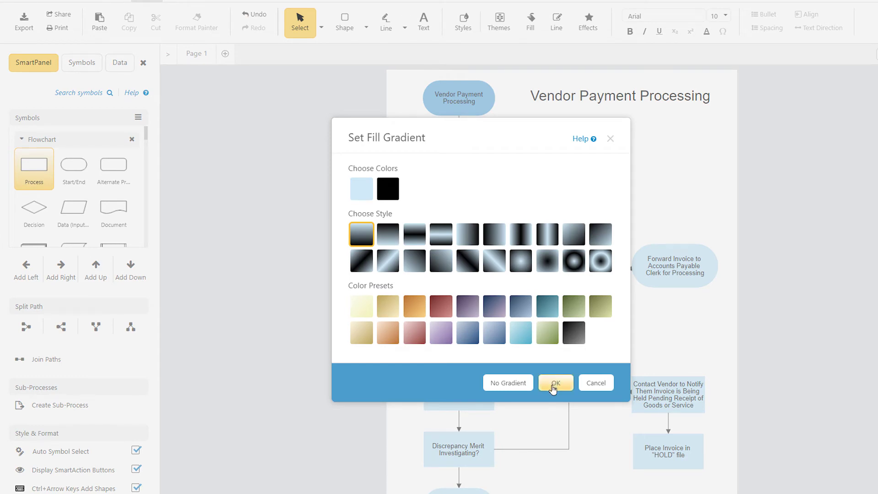
left_click(554, 388)
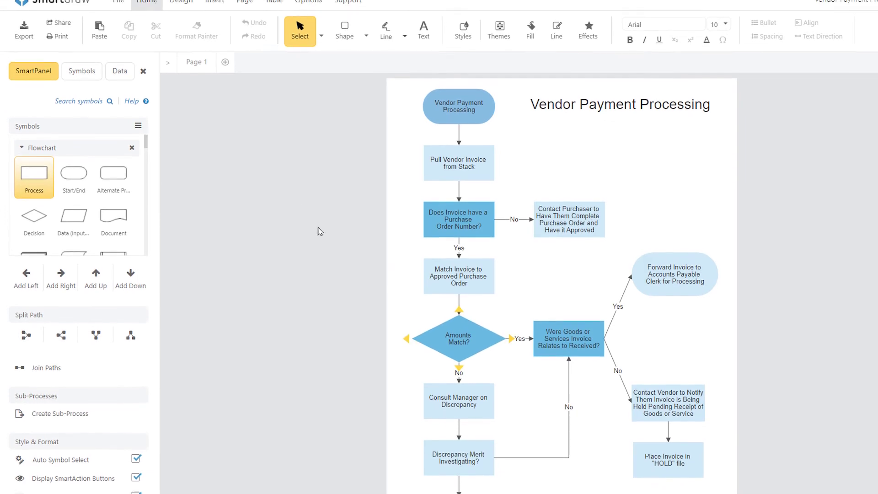
scroll(229, 137, "up", 1)
left_click(118, 20)
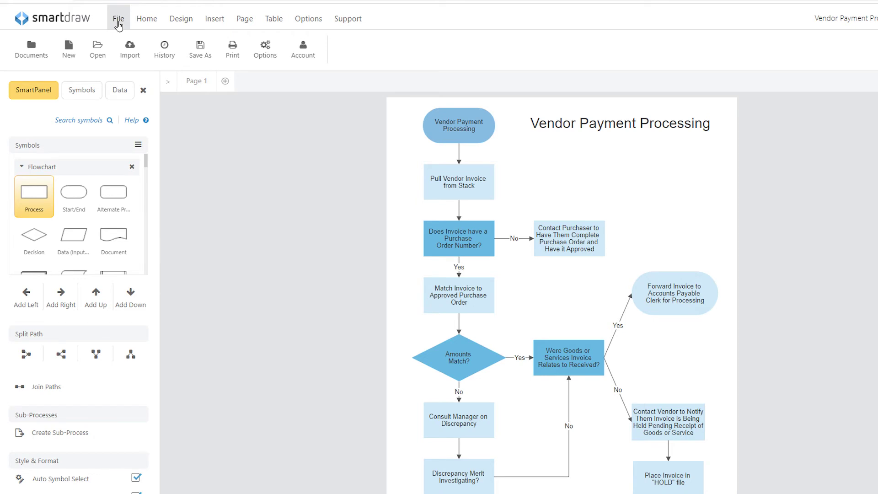
left_click(209, 54)
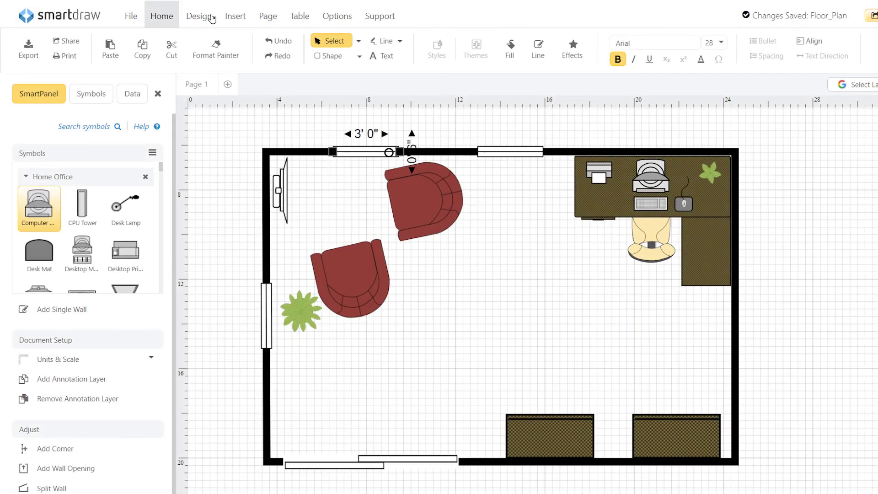
Step: Set the width of the selected window in the floor plan's upper wall to 5' 0"
left_click(211, 18)
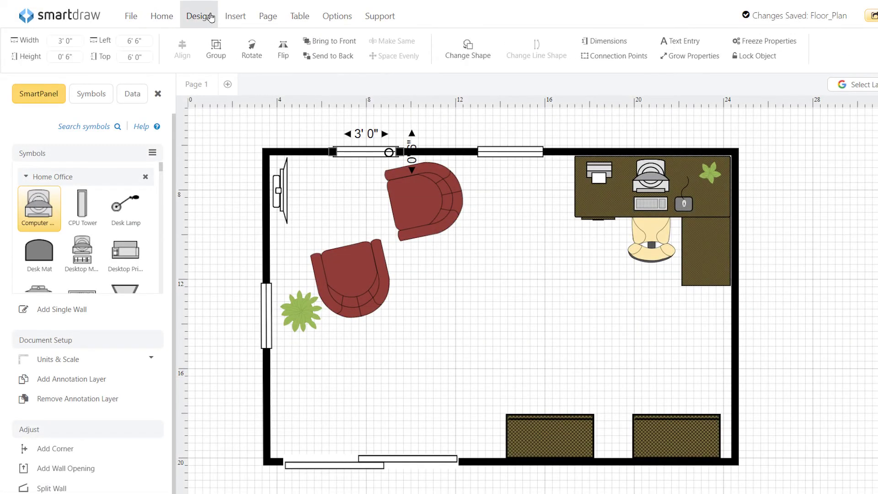
left_click(78, 41)
type("5")
key("Return")
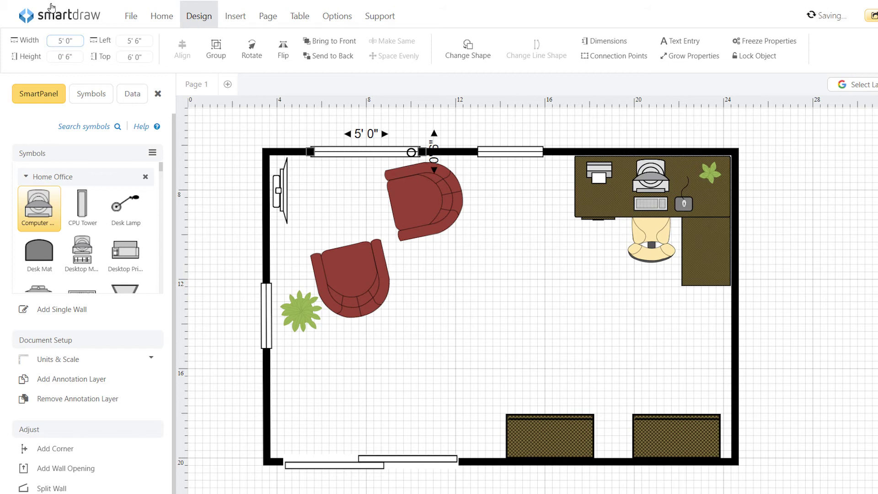
Step: Group the two red armchairs and rotate the group a quarter turn clockwise
left_click(350, 278)
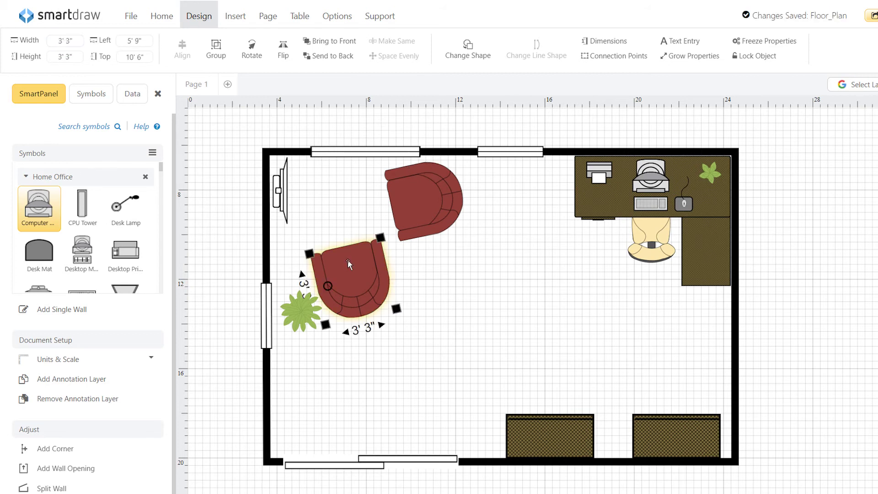
left_click(421, 197, "shift")
left_click(216, 51)
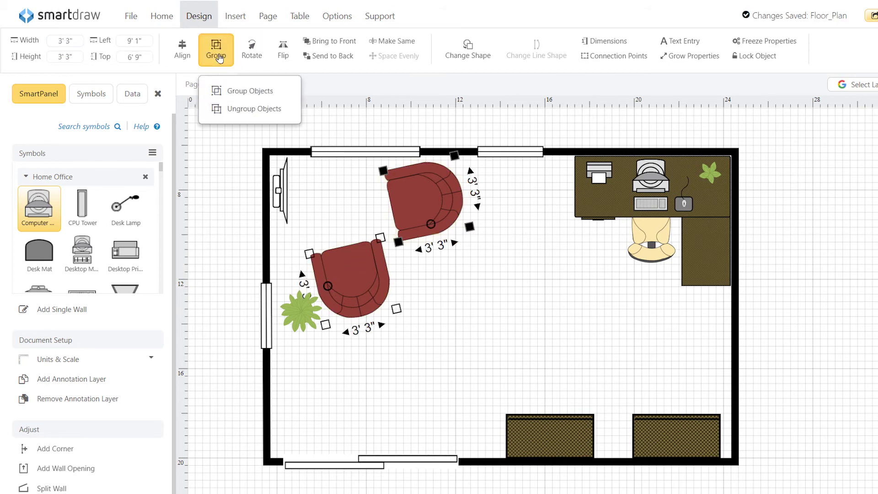
left_click(249, 91)
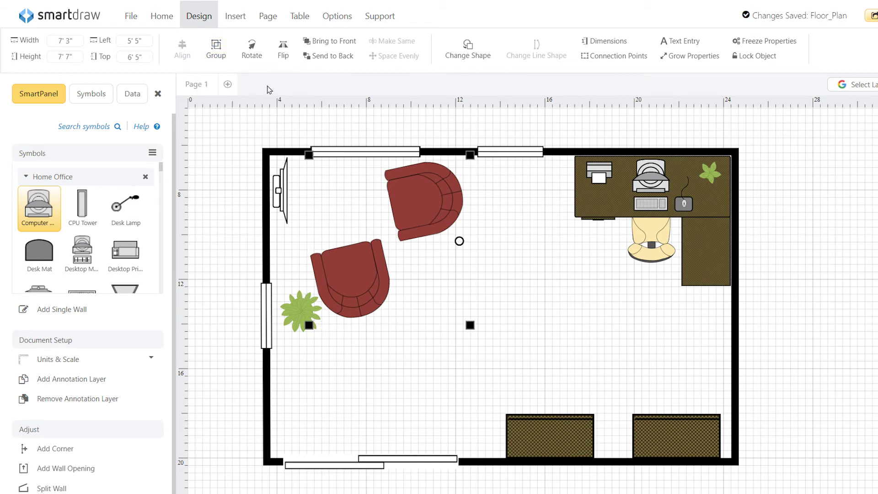
left_click(263, 63)
left_click(317, 137)
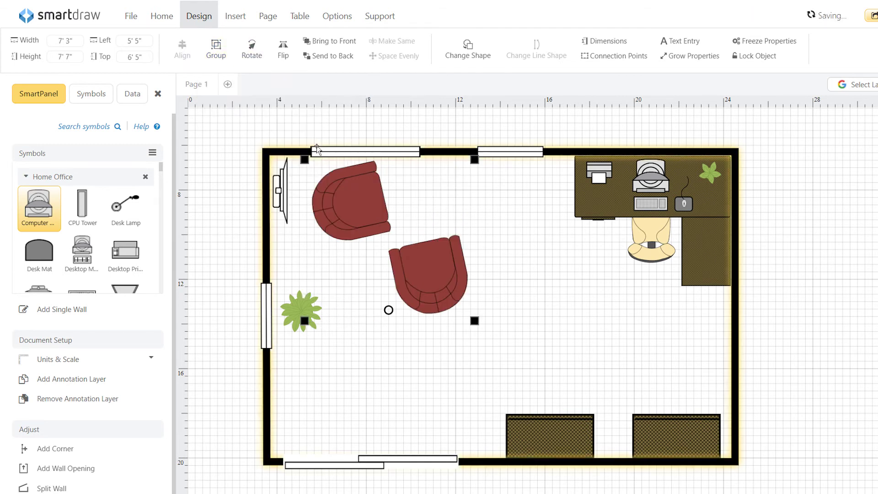
Step: Flip the L-shaped desk in the room's upper right corner horizontally
left_click(580, 205)
left_click(283, 48)
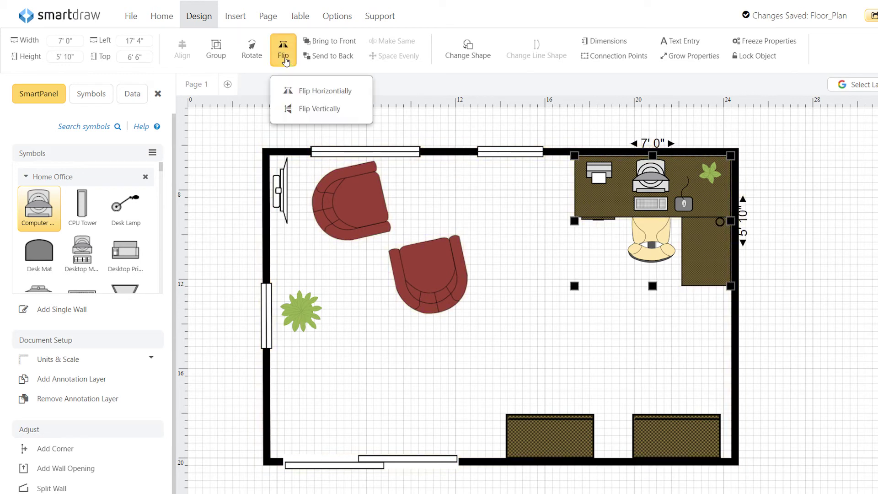
left_click(320, 89)
Step: Review the desk's dimension display settings and its text entry settings without changing them
left_click(596, 44)
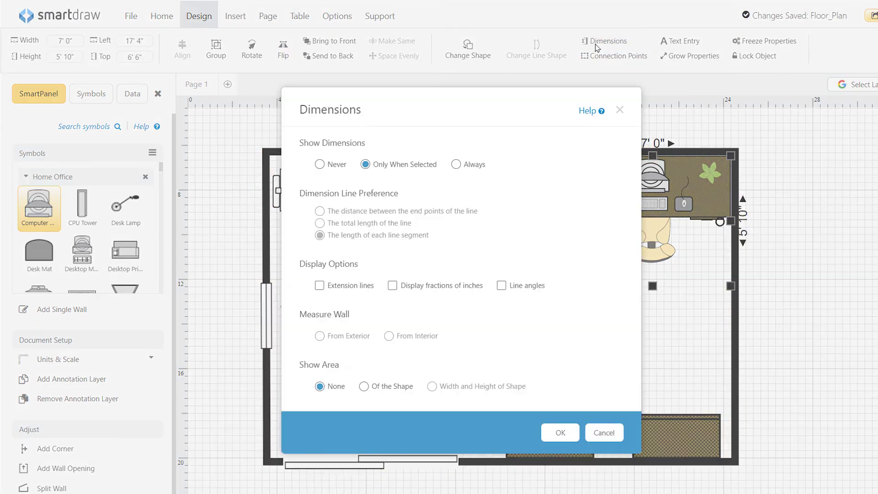
left_click(619, 110)
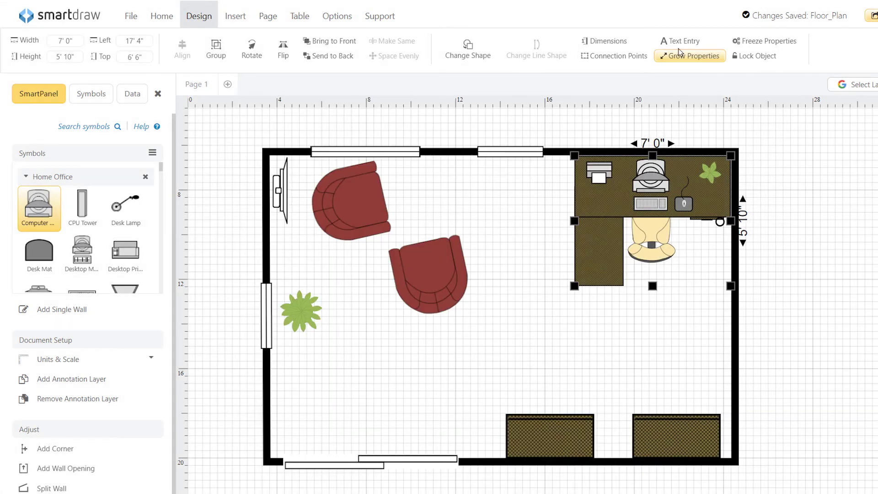
left_click(683, 42)
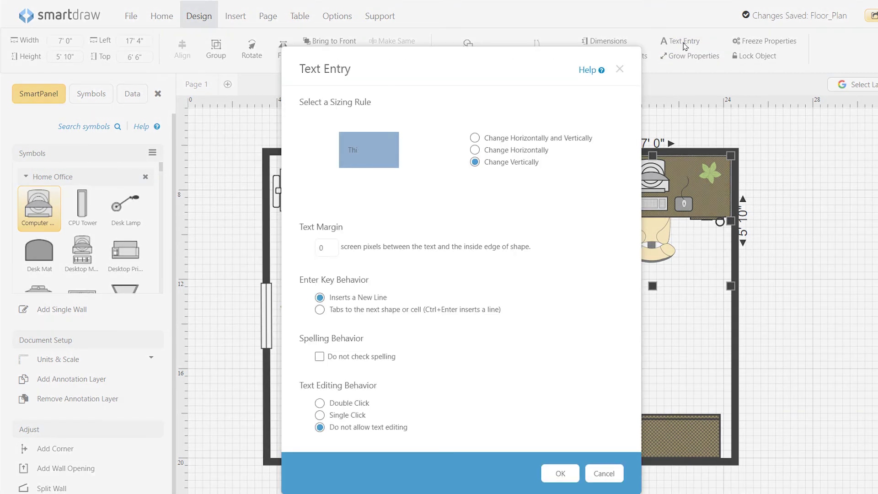
left_click(620, 70)
left_click(618, 57)
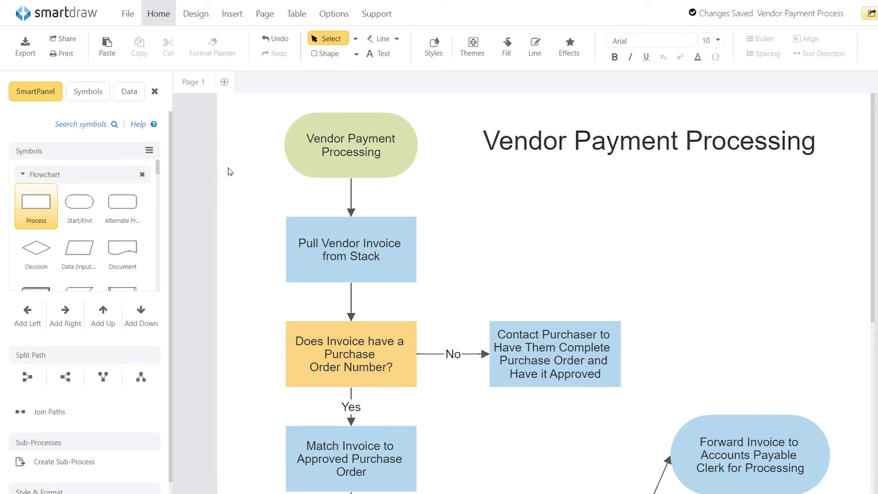
Step: Review the chart types and gauge types available for insertion into the Vendor Payment Processing flowchart
left_click(240, 16)
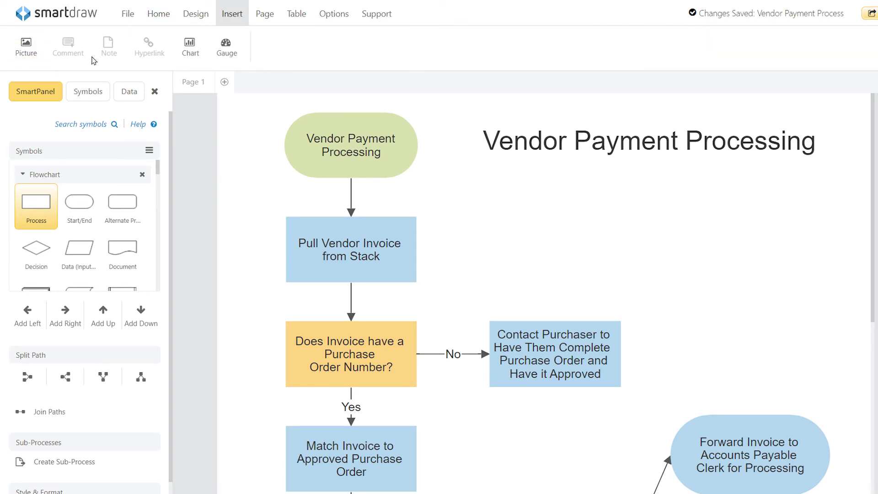
left_click(188, 57)
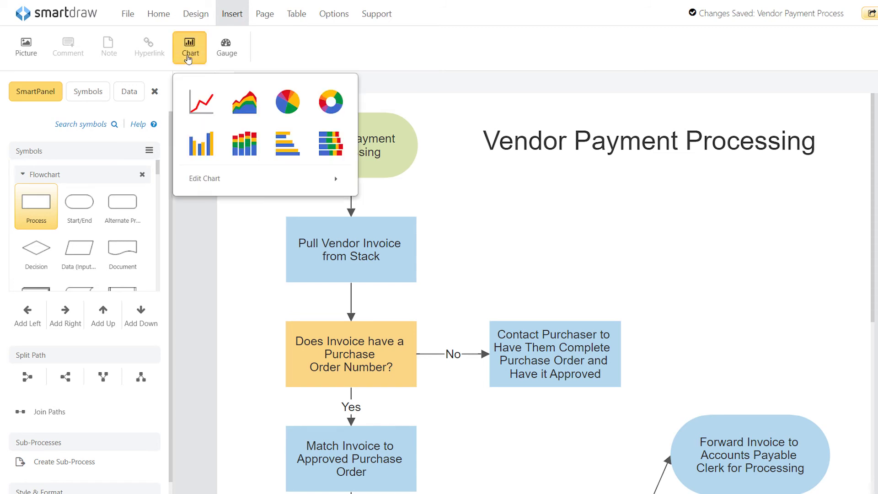
left_click(236, 57)
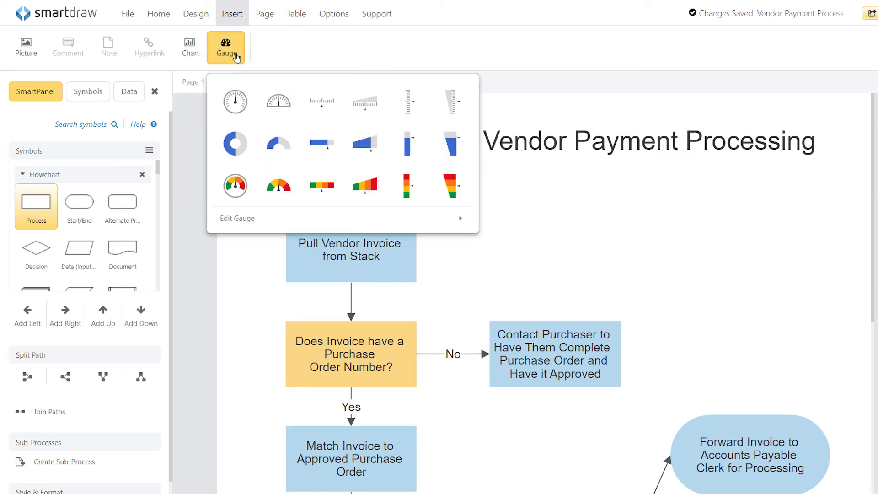
left_click(278, 54)
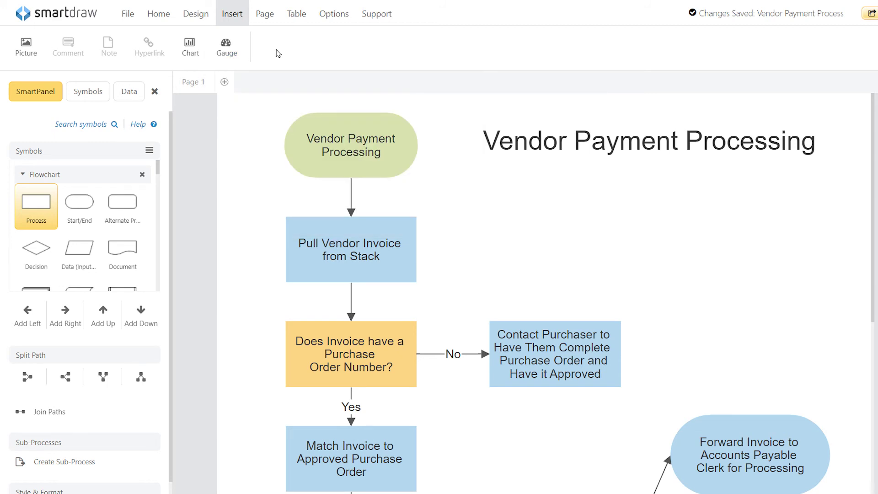
Step: Add a comment to the "Pull Vendor Invoice from Stack" box telling readers whom to see for invoices
right_click(399, 241)
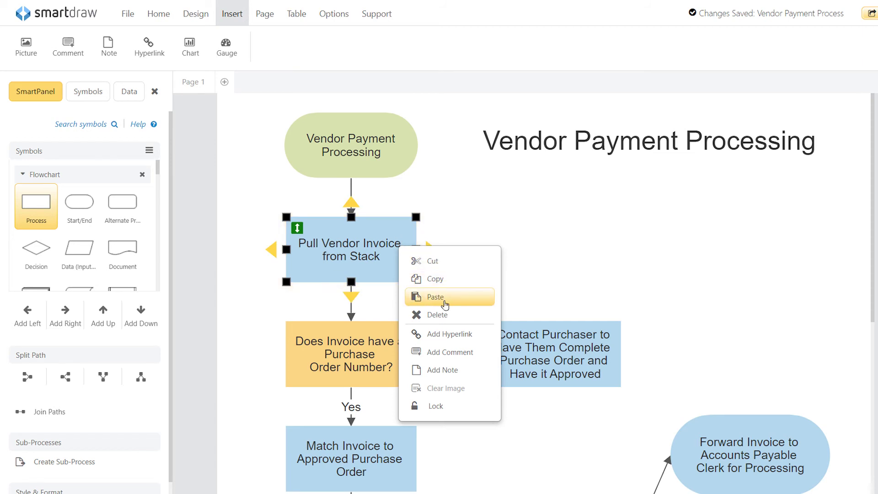
left_click(446, 354)
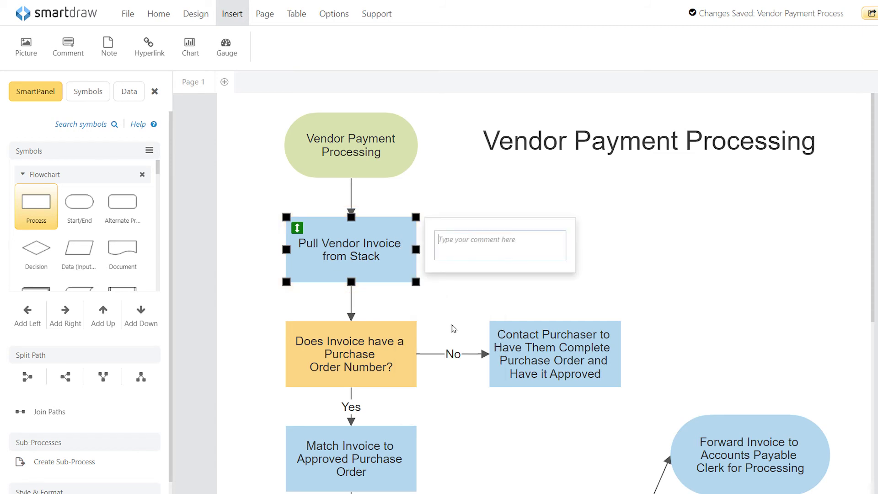
type("See Pam for invoices")
left_click(467, 318)
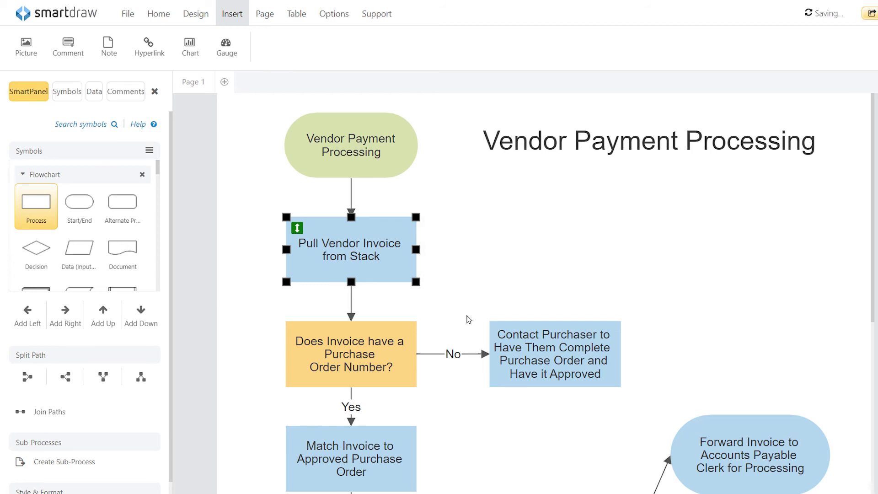
Step: Add the comment "I'll be distributing a list of purchasers" to the "Contact Purchaser" box
left_click(526, 334)
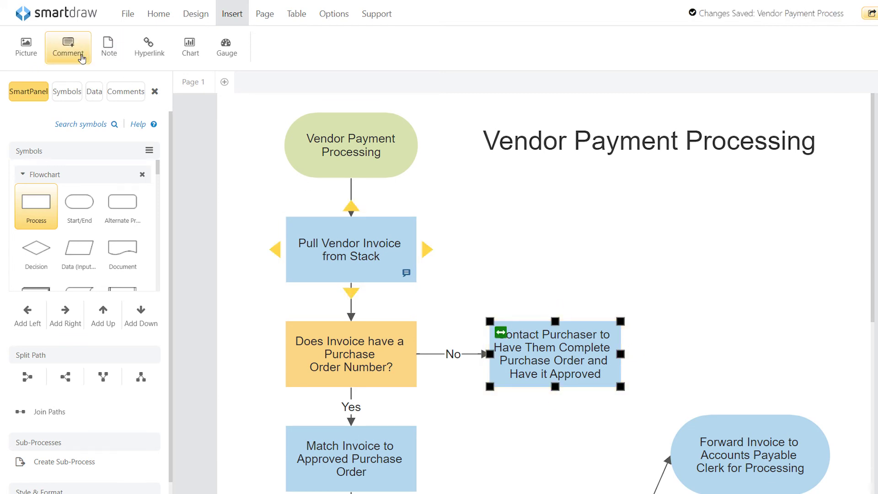
left_click(79, 56)
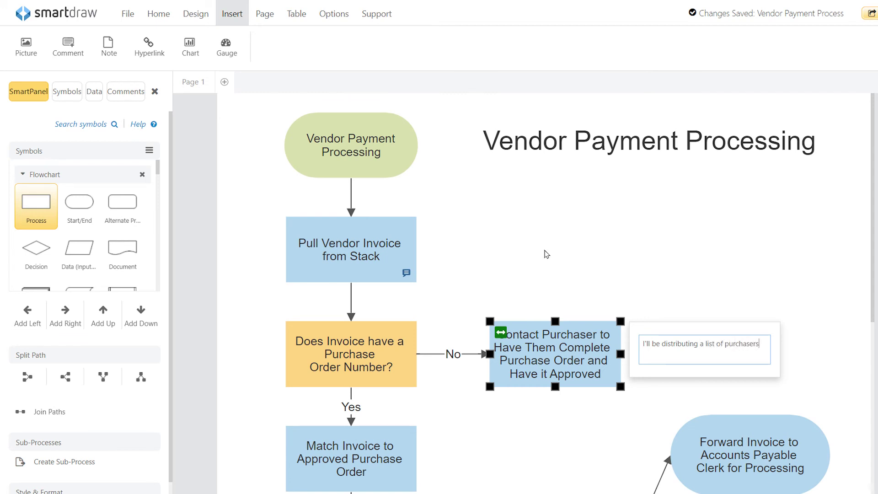
left_click(544, 254)
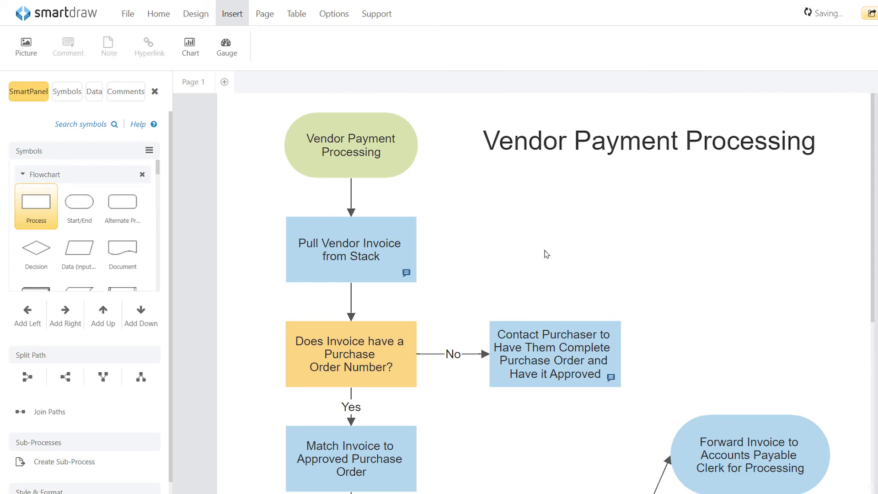
Step: Review the comments on the Vendor Payment Processing flowchart, both on the shape and from the list of all comments
left_click(407, 274)
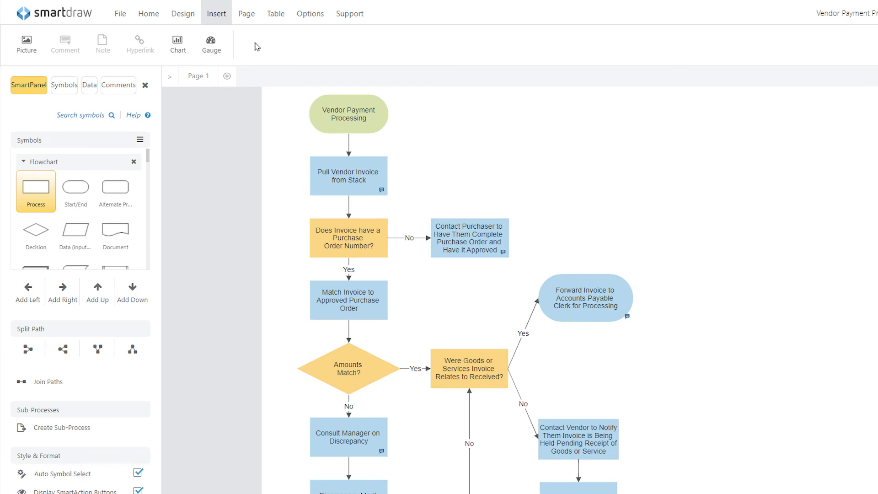
left_click(127, 88)
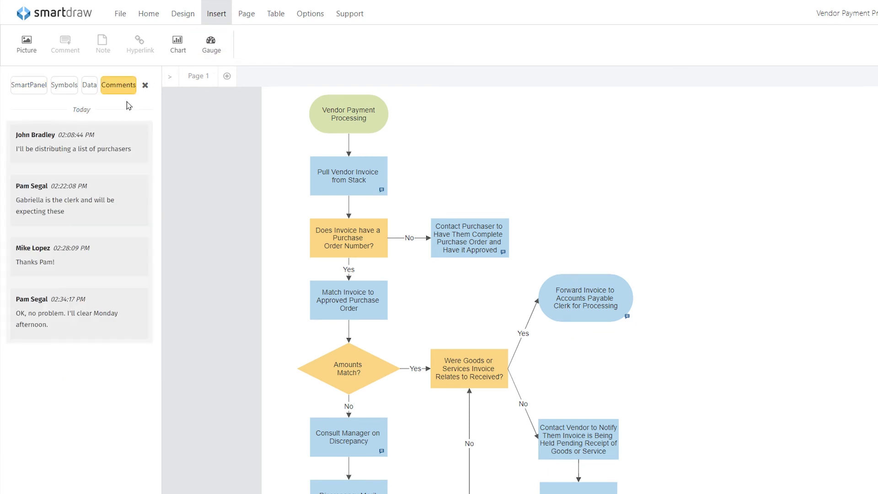
left_click(117, 257)
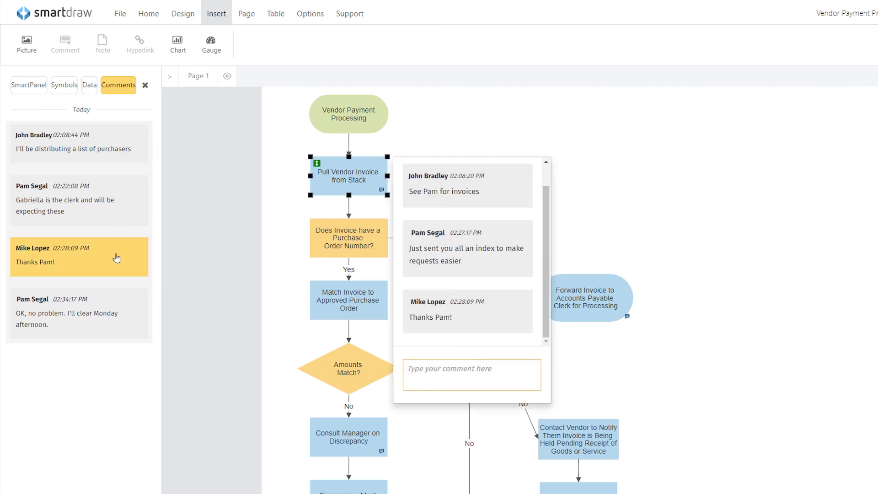
left_click(122, 311)
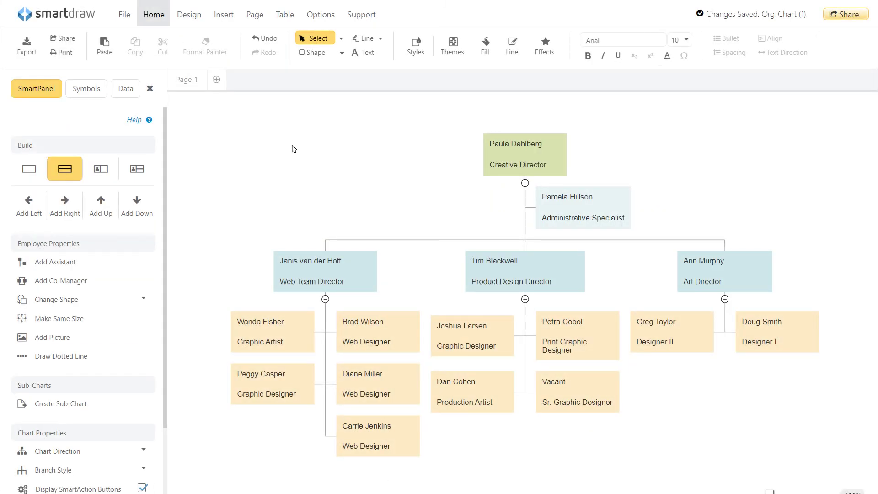
Step: Set the org chart's page background to light gray
left_click(253, 15)
left_click(51, 44)
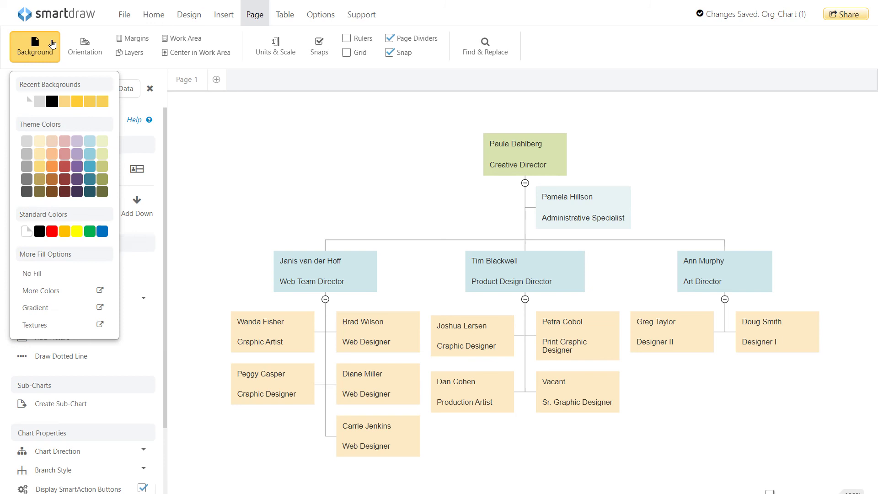
left_click(41, 101)
Step: Review the work area settings and the available units and scale options without changing them
left_click(188, 38)
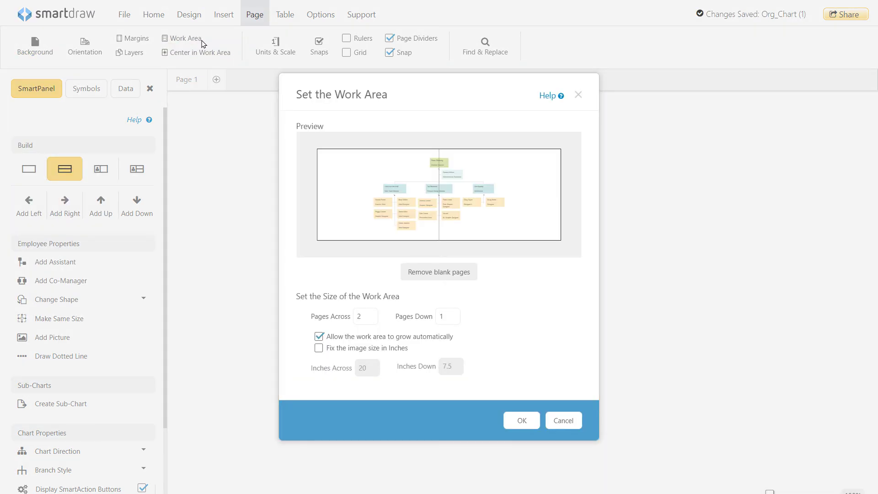
left_click(578, 96)
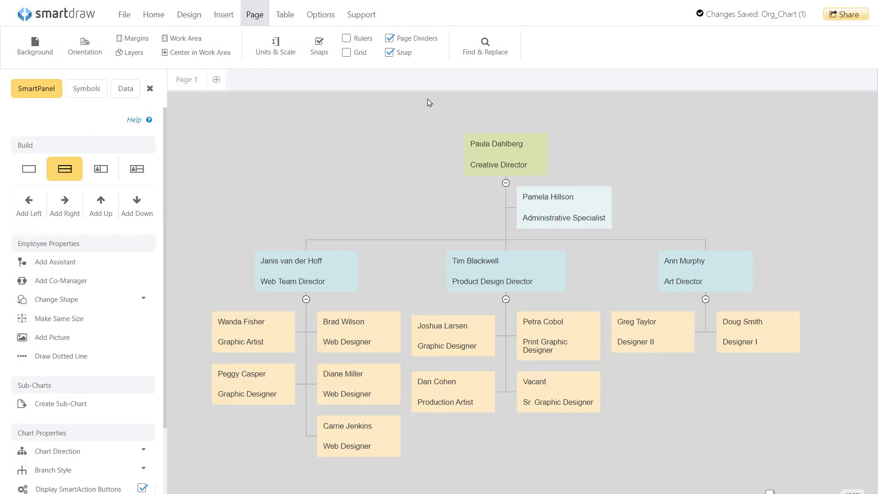
left_click(286, 53)
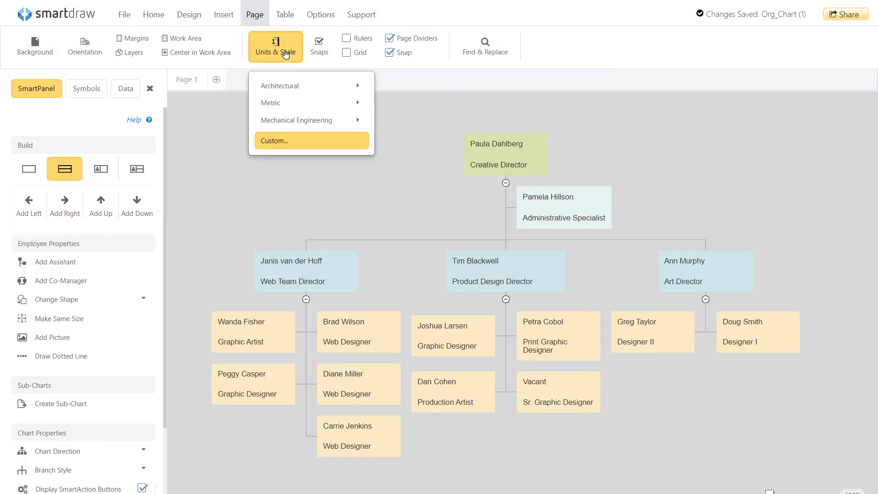
Step: Show the rulers and grid on the org chart page, and hide both again
left_click(346, 39)
left_click(347, 53)
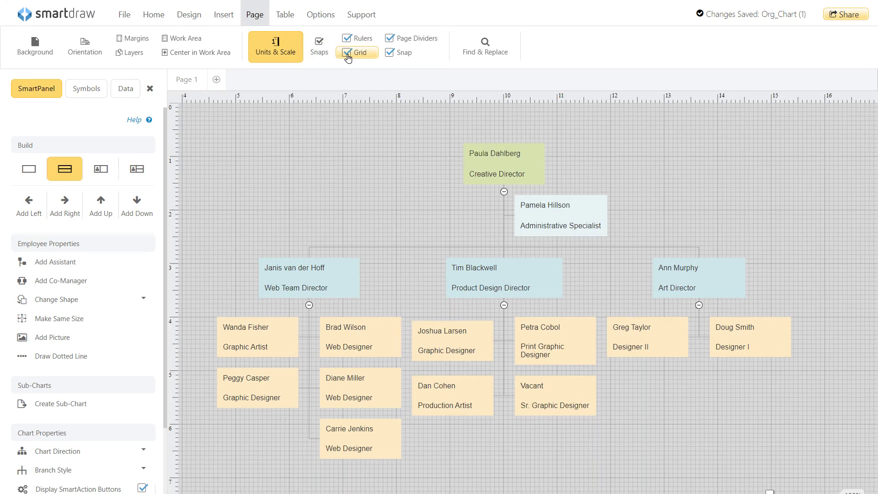
left_click(347, 53)
left_click(346, 38)
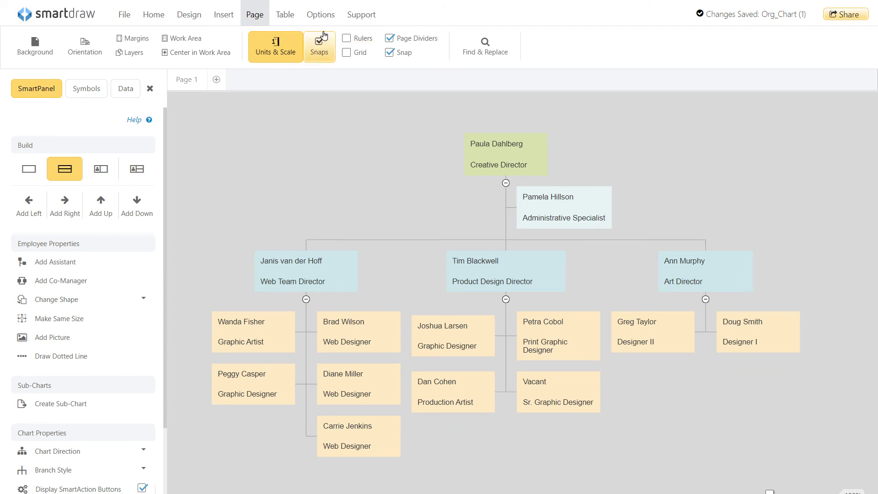
Step: Insert a table above the org chart and set it to 4 rows and 4 columns
left_click(287, 17)
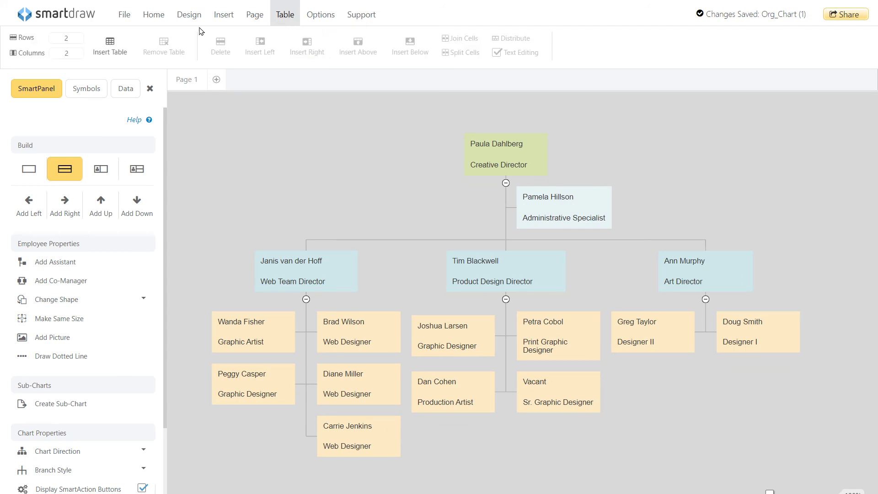
left_click(115, 43)
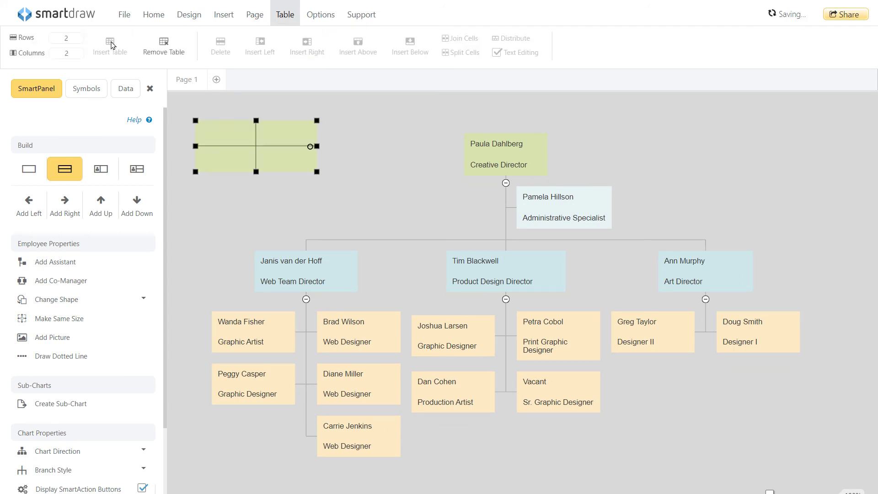
left_click(77, 38)
left_click(77, 122)
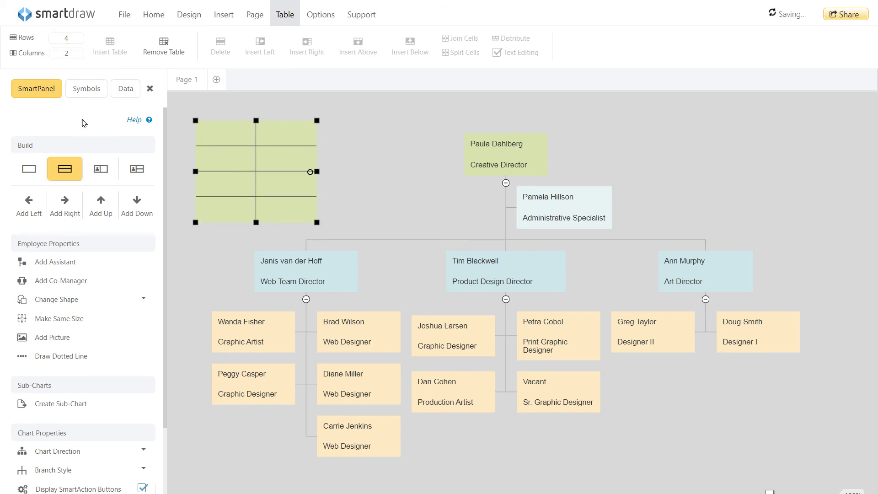
left_click(73, 53)
left_click(85, 144)
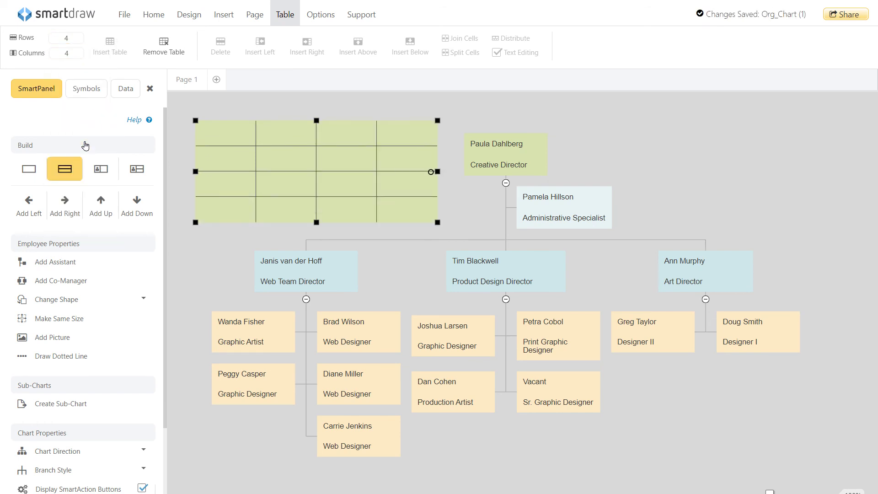
Step: Split the second cell of the table's top row into two columns and select the last two cells of the second row
left_click(289, 136)
left_click(452, 53)
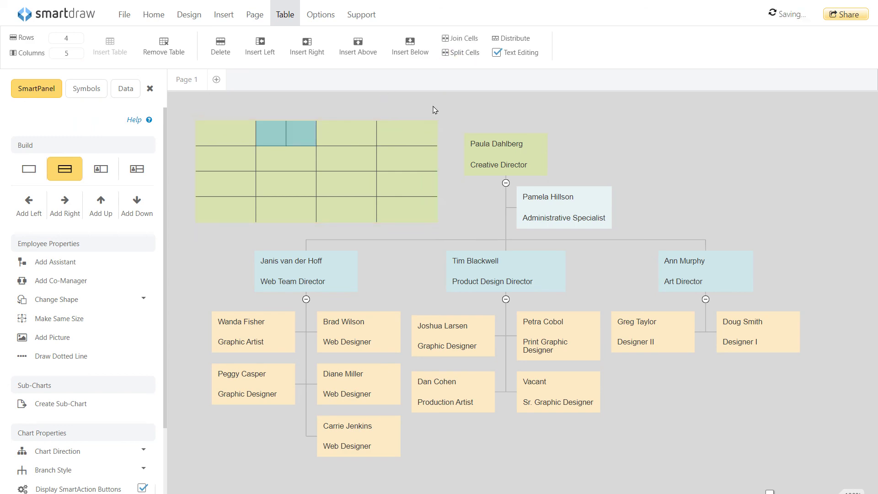
left_click_drag(333, 158, 382, 158)
left_click(434, 114)
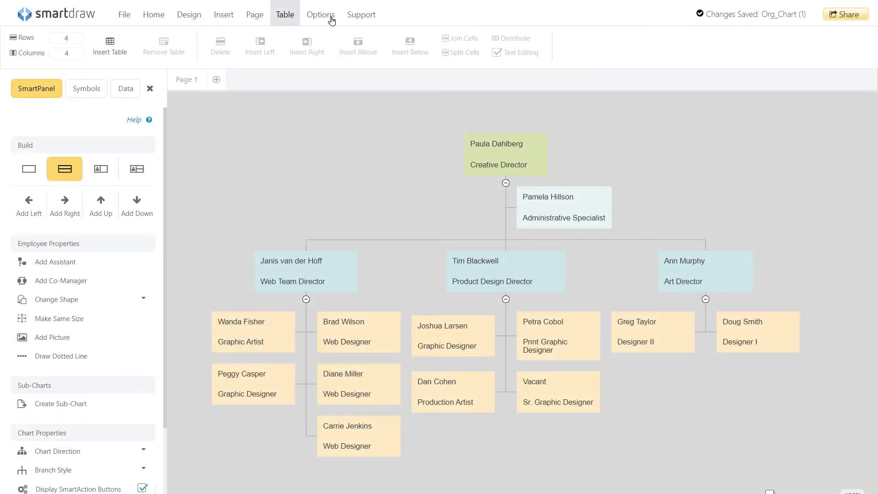
Step: View the org chart in full screen and return to editing mode
left_click(331, 18)
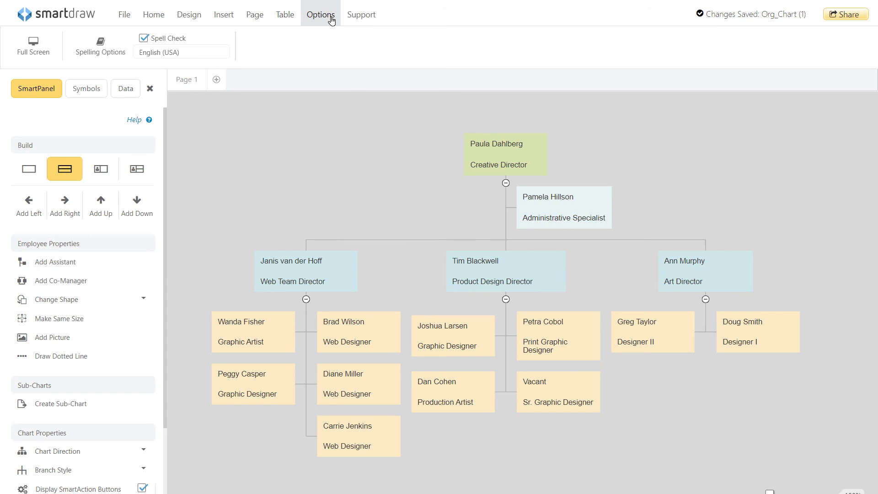
left_click(49, 47)
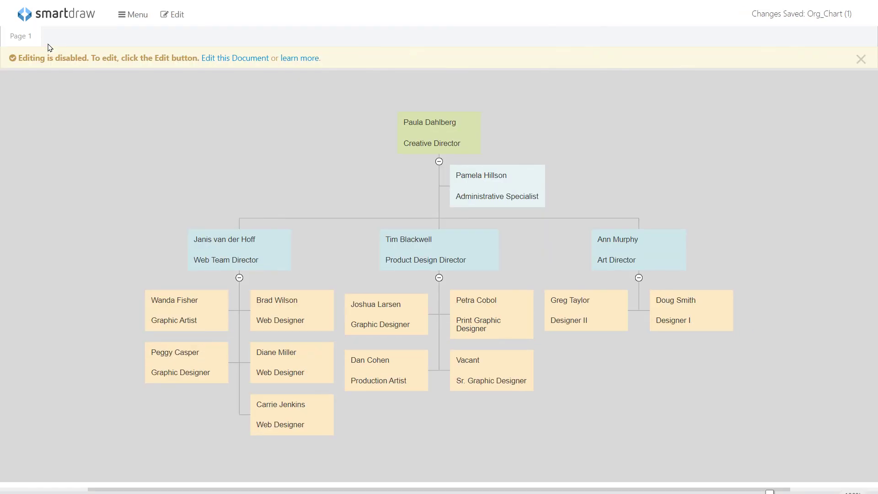
left_click(175, 18)
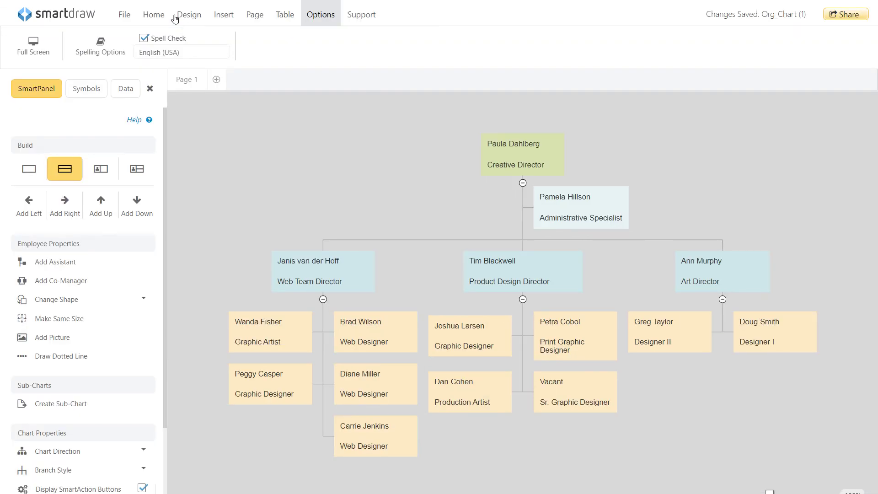
Step: Review the spelling options and spell check languages, and open the help resources
left_click(100, 45)
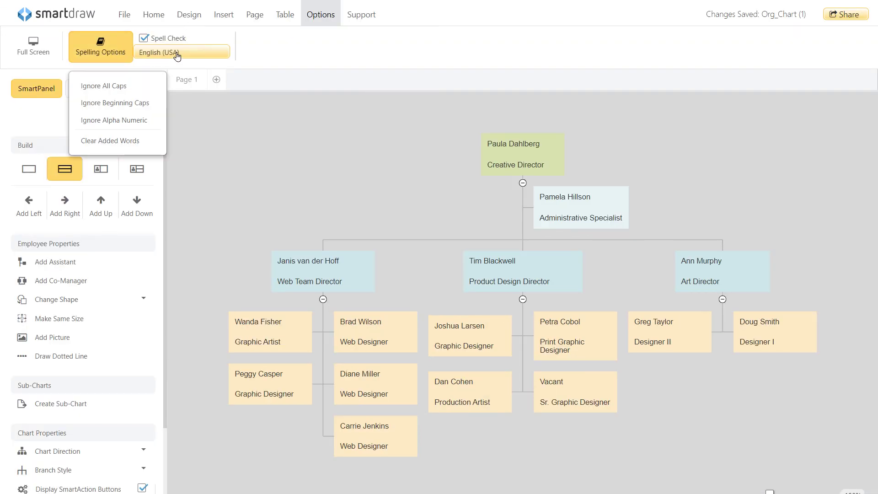
left_click(177, 53)
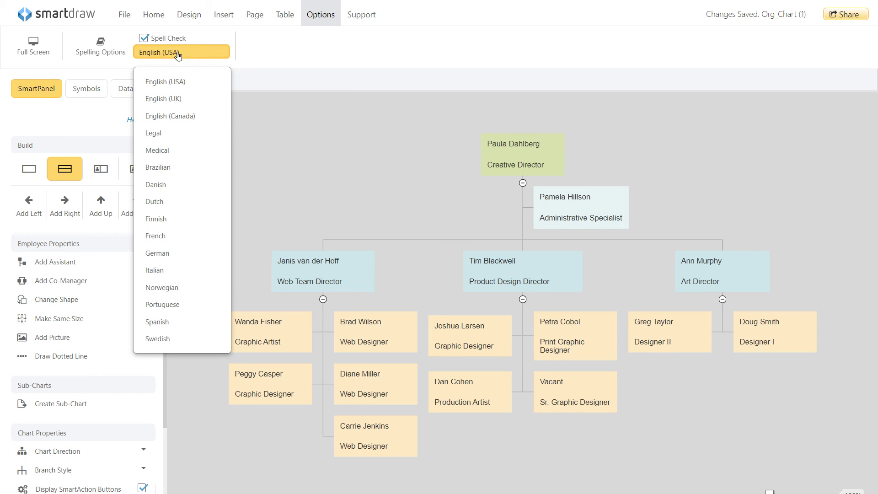
left_click(364, 17)
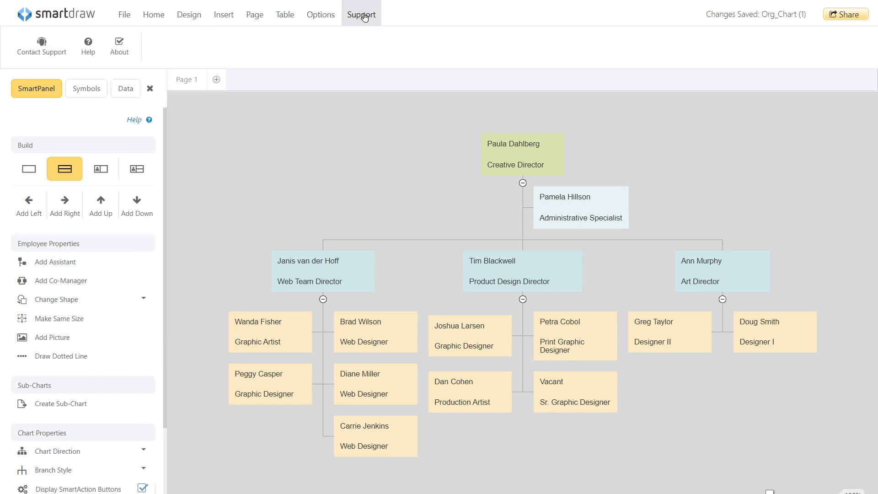
left_click(86, 56)
Step: Review the context options for the page background and for the Product Design Director box
right_click(337, 159)
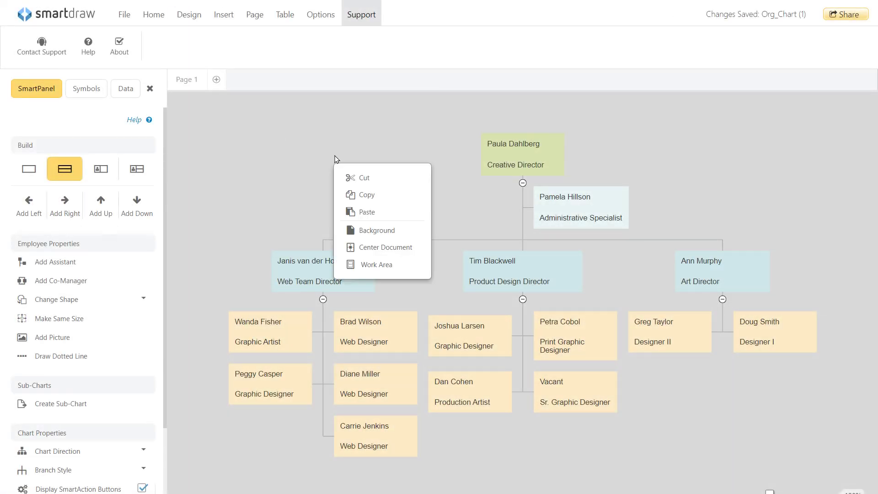
left_click(506, 271)
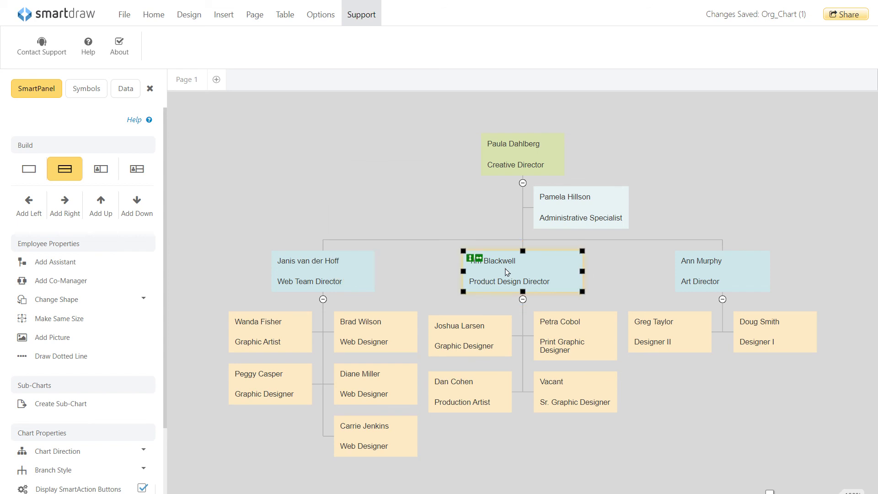
right_click(507, 271)
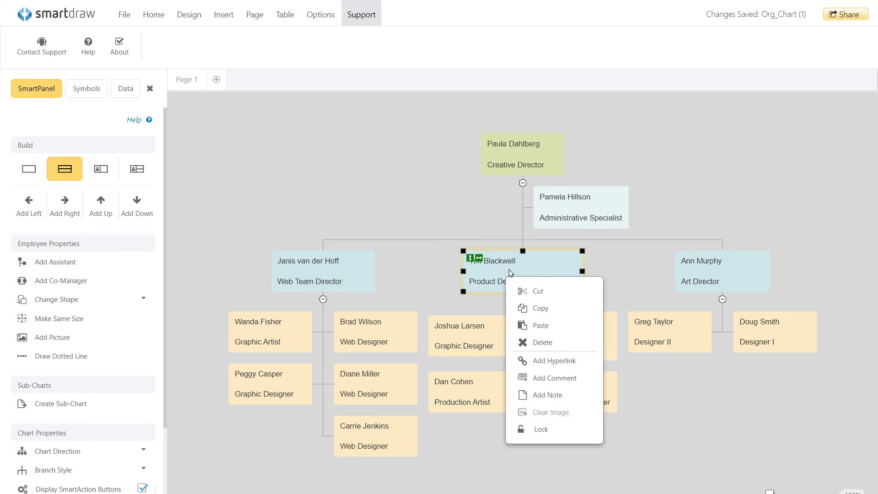